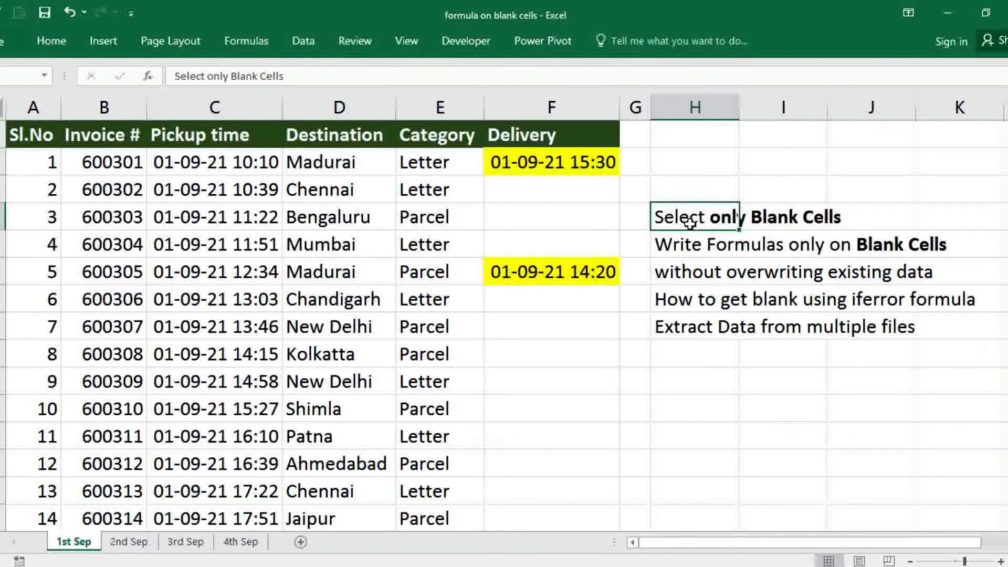
Review the existing delivery times and the deliveries on the 2nd, 3rd and 4th Sep sheets
click(561, 164)
click(556, 275)
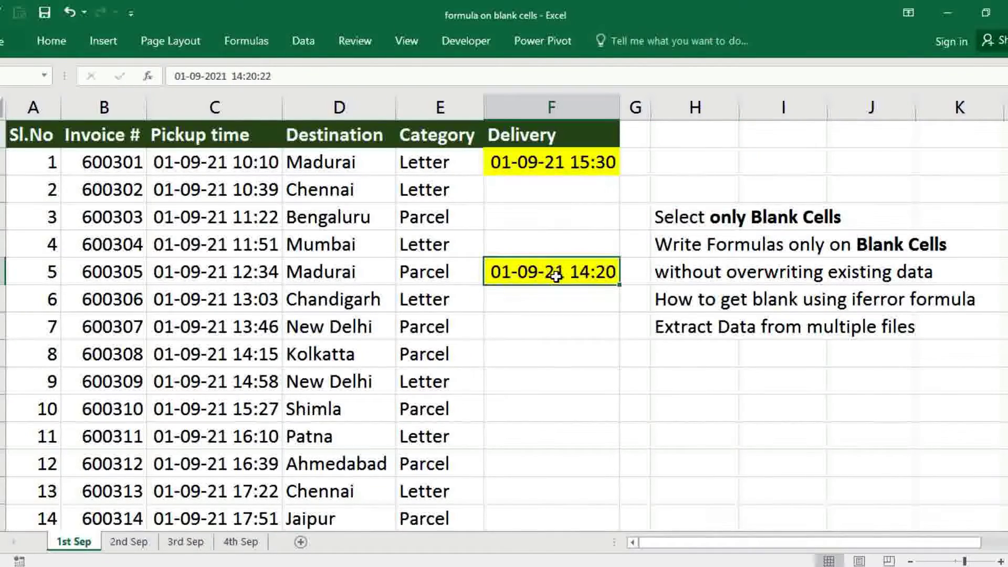
click(132, 544)
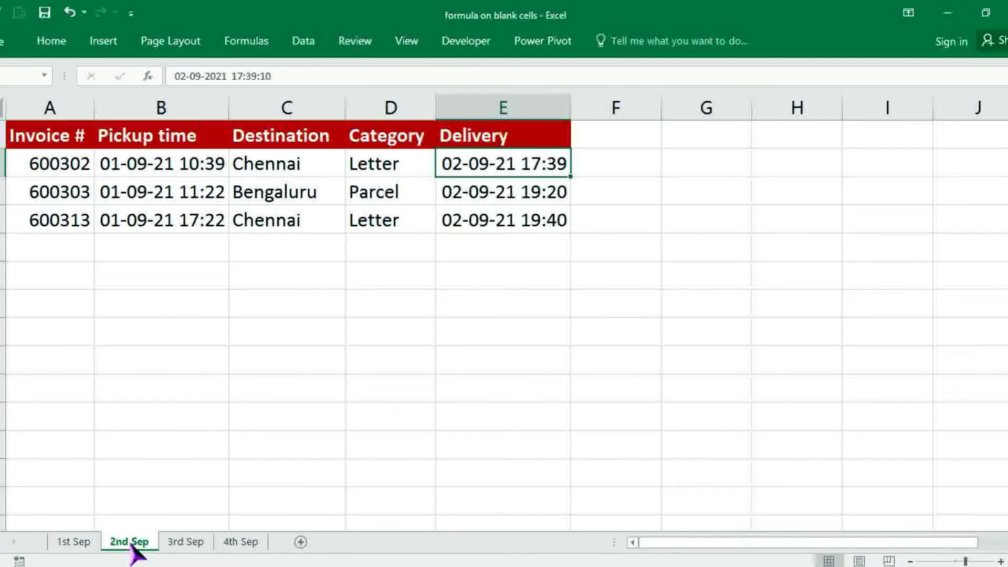
click(184, 543)
click(242, 543)
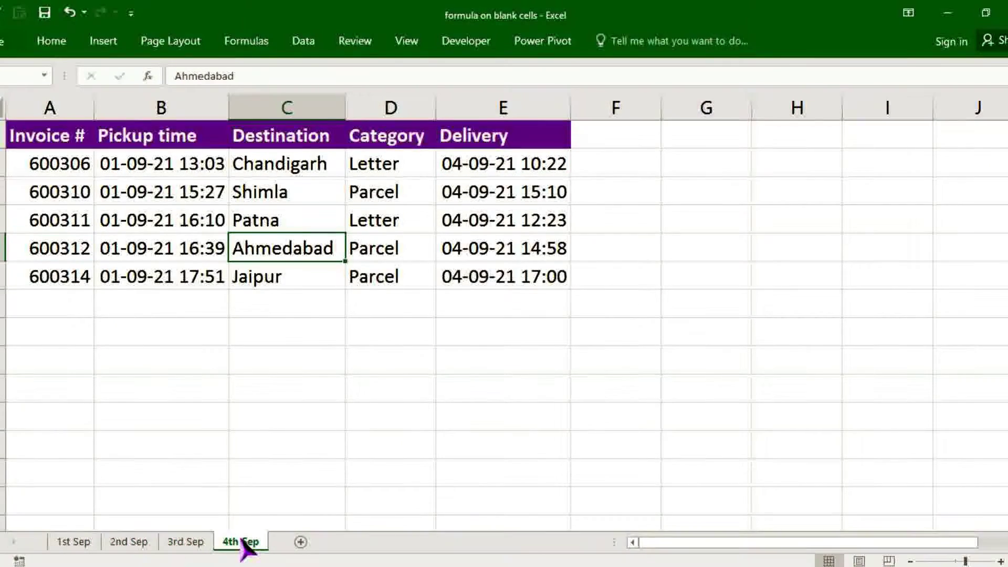
click(80, 547)
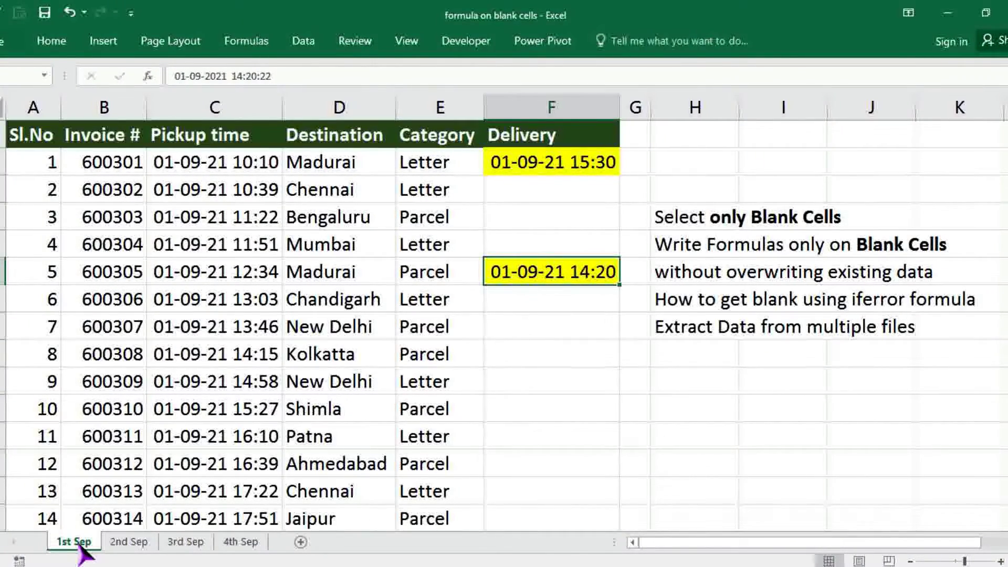
click(532, 195)
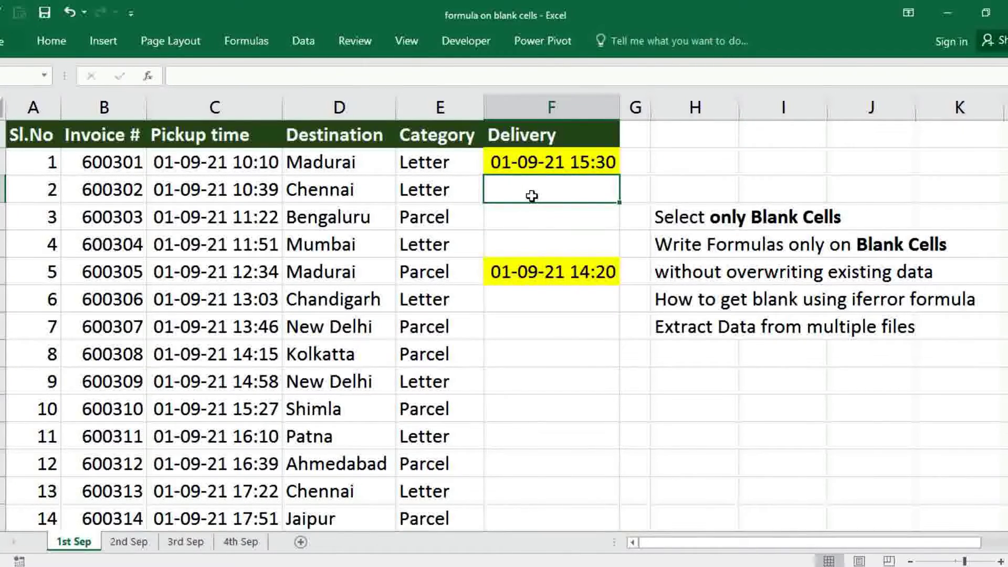
Select the Delivery column to the table's last row and apply Go To Special > Blanks
click(551, 136)
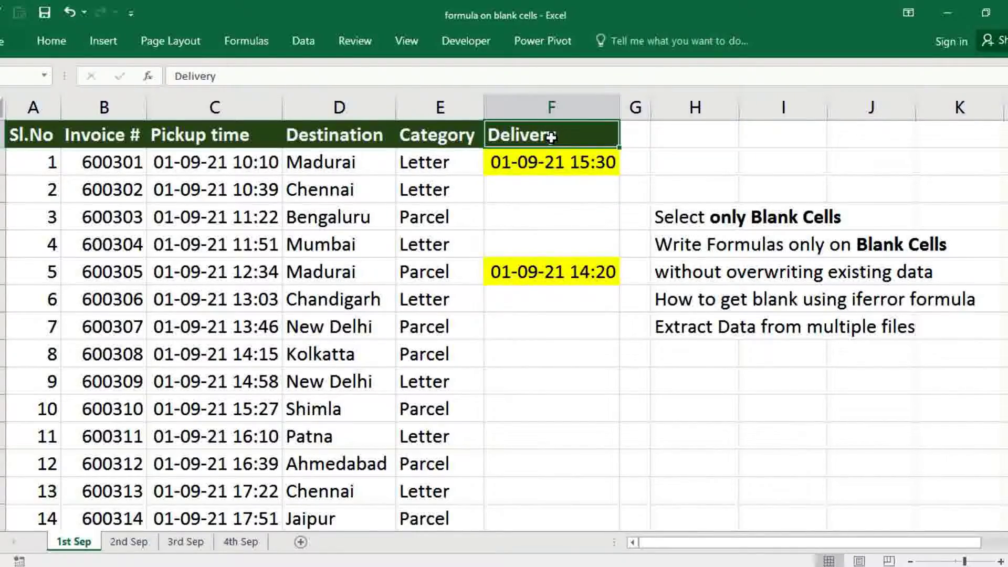
key(shift+Down)
key(shift+Down)
key(shift+Down)
key(shift+Down)
key(shift+Down)
key(shift+Down)
key(shift+Down)
key(shift+Down)
key(shift+Down)
key(shift+Down)
key(shift+Down)
key(shift+Down)
key(shift+Down)
key(shift+Down)
key(shift+Down)
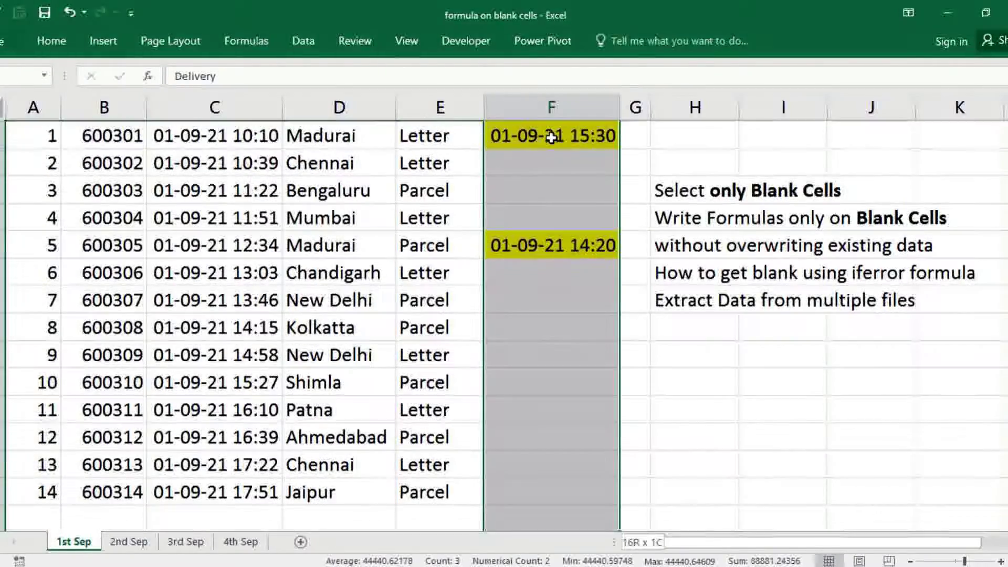
key(shift+Up)
key(shift+Up)
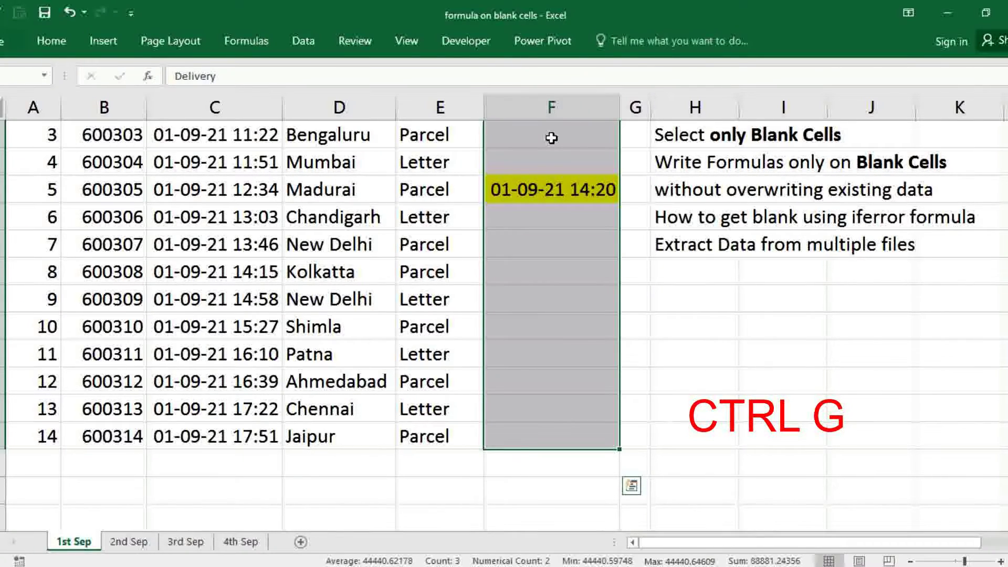
key(ctrl+g)
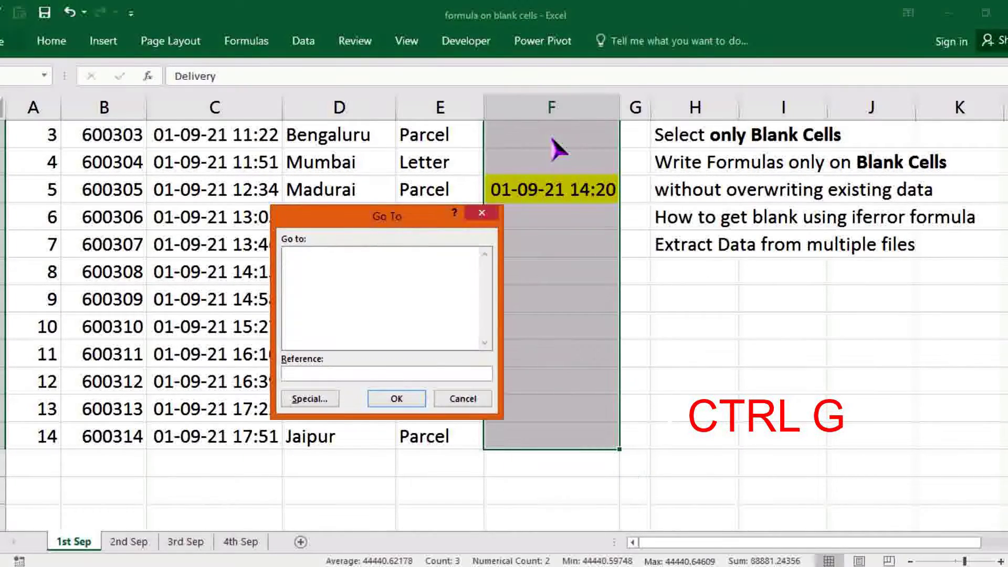
click(314, 398)
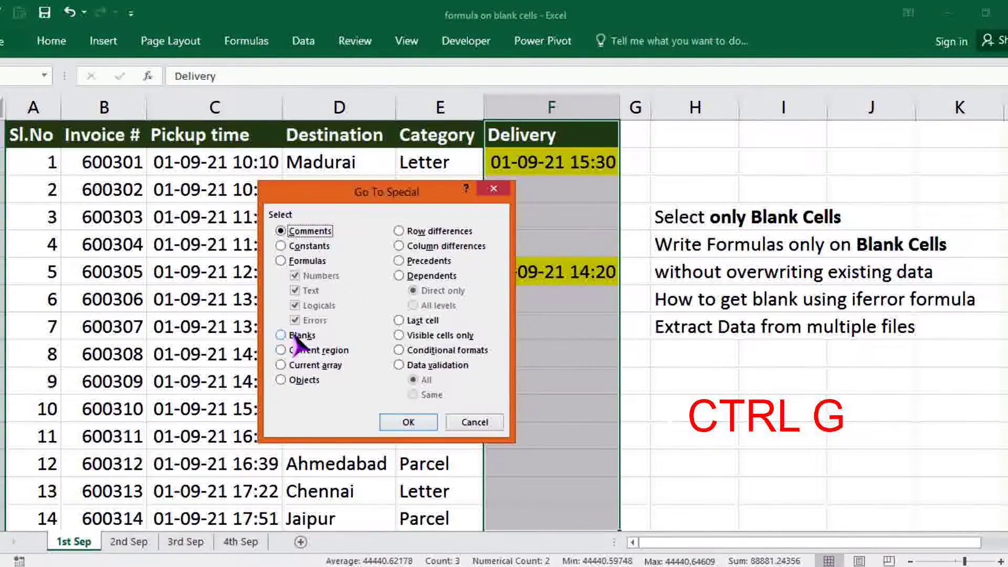
click(296, 338)
click(409, 424)
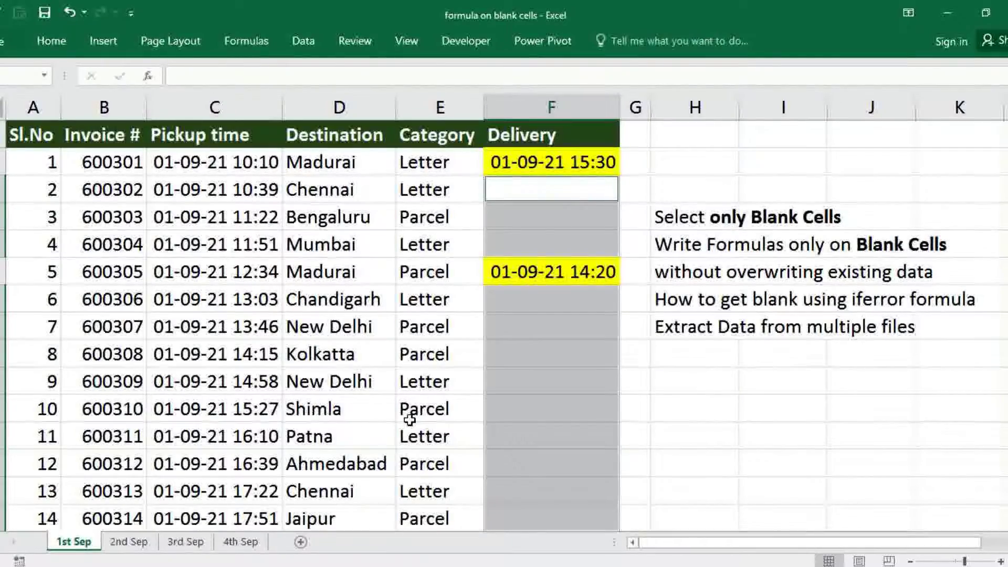
Enter =IFERROR(VLOOKUP(B3,'2nd Sep'!$A$2:$E$4,5,0),"") in the first blank Delivery cell
text(=)
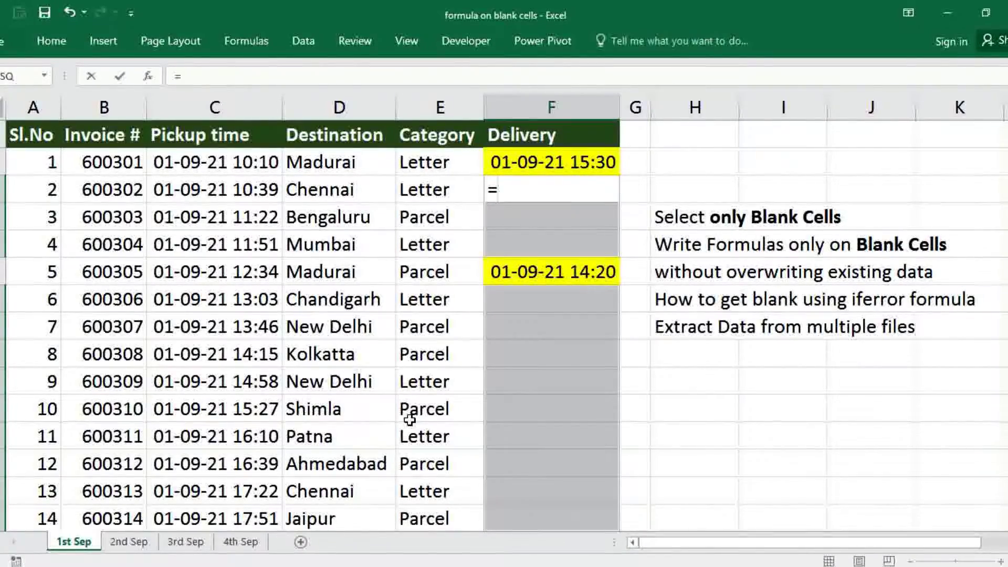
text(IFER)
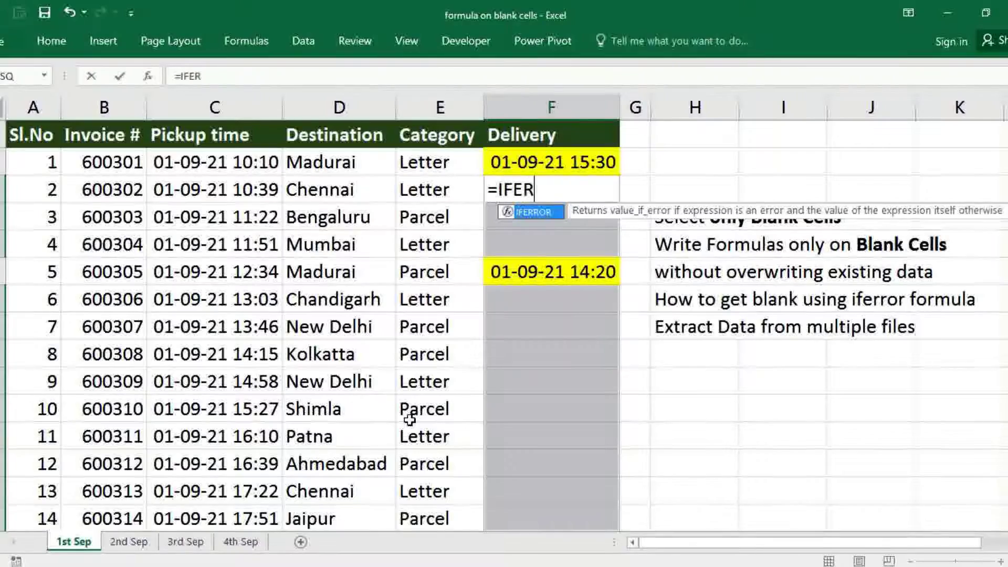
text(ROR)
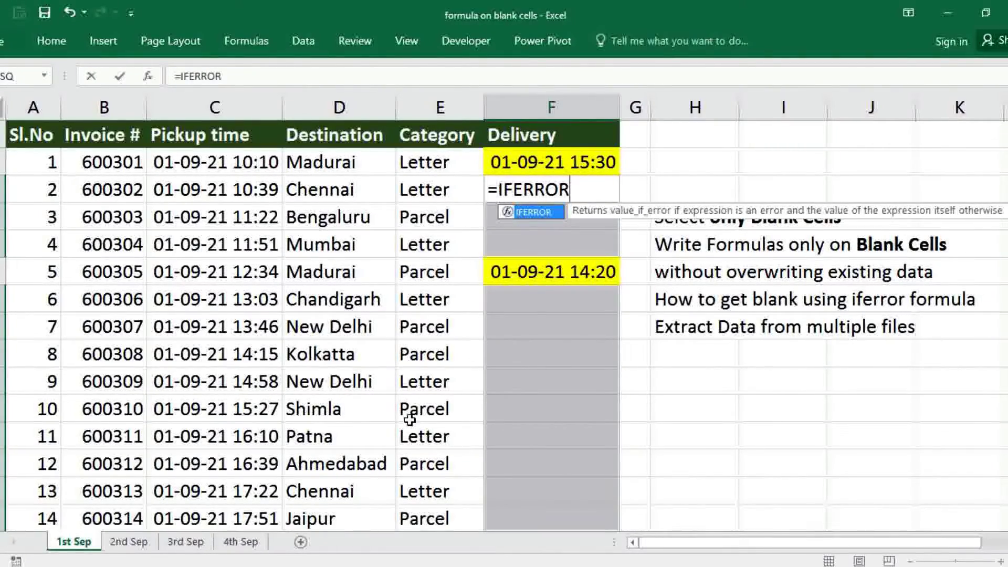
text(()
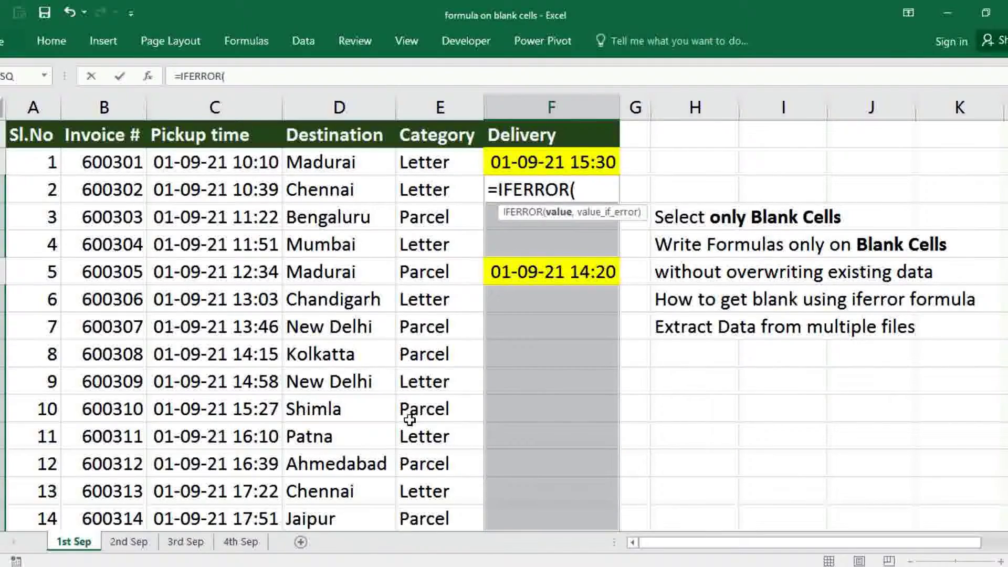
text(VLOOKUP)
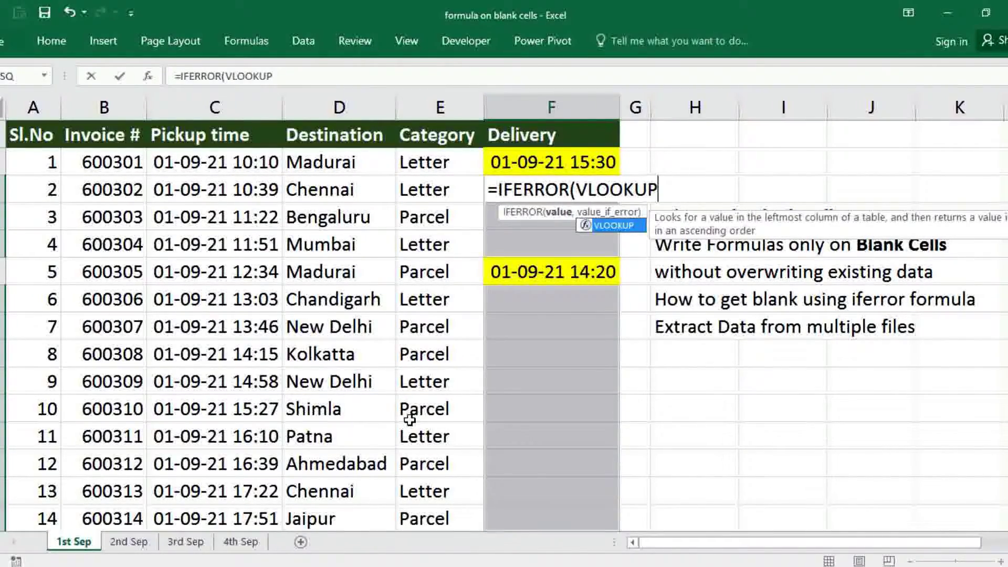
text(()
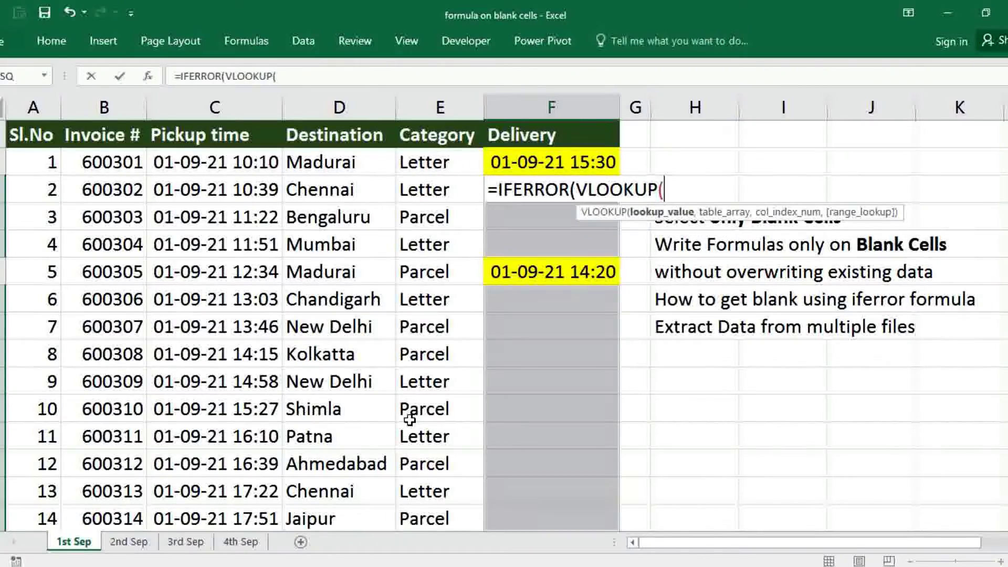
key(Left)
key(Left)
key(Left)
key(Left)
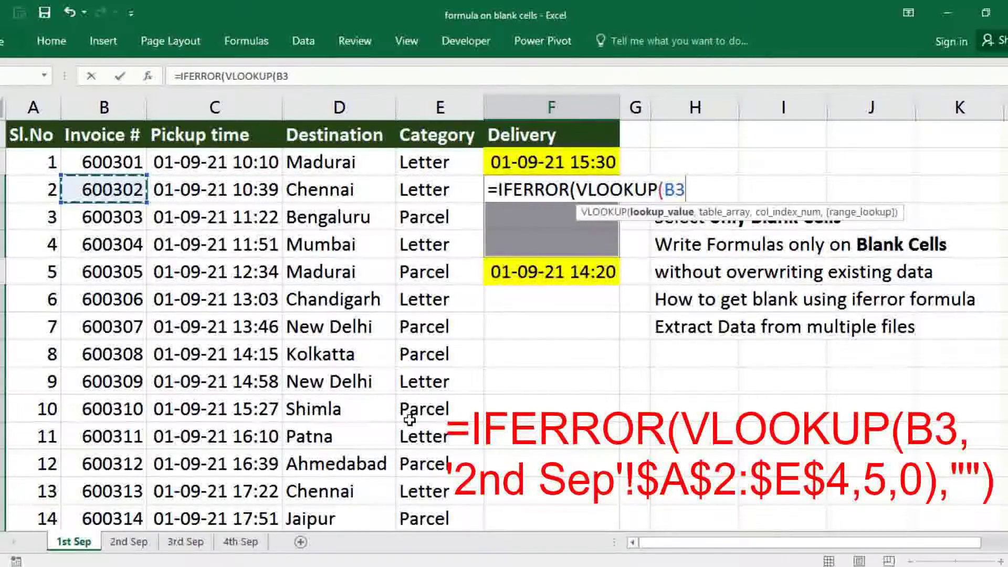
text(,)
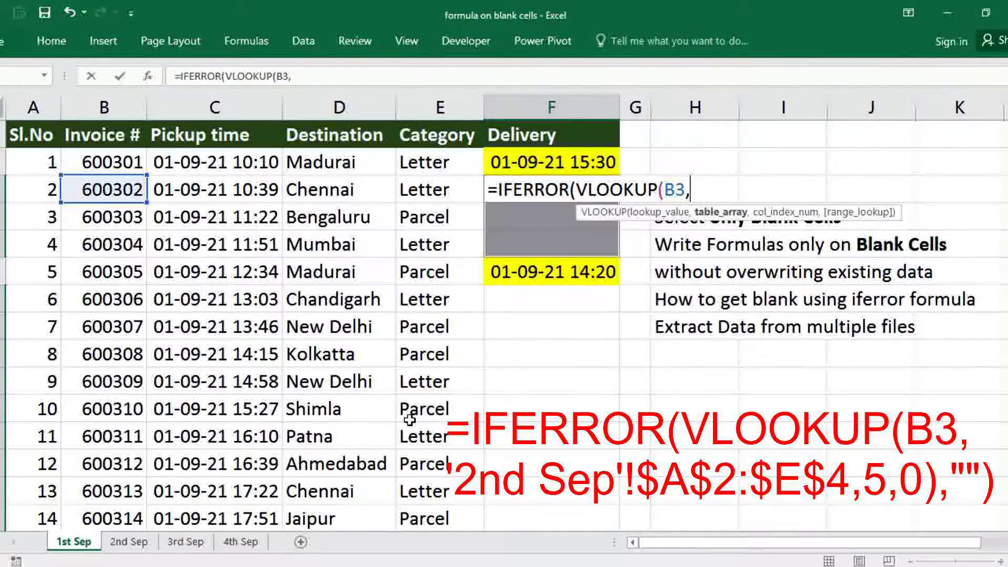
click(135, 543)
drag(51, 164, 500, 220)
key(F4)
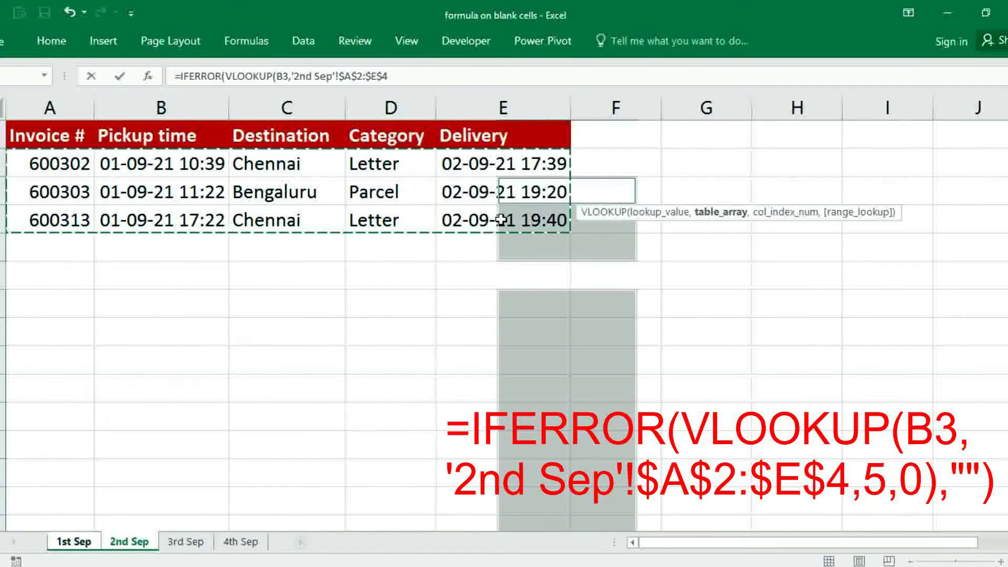
text(,5)
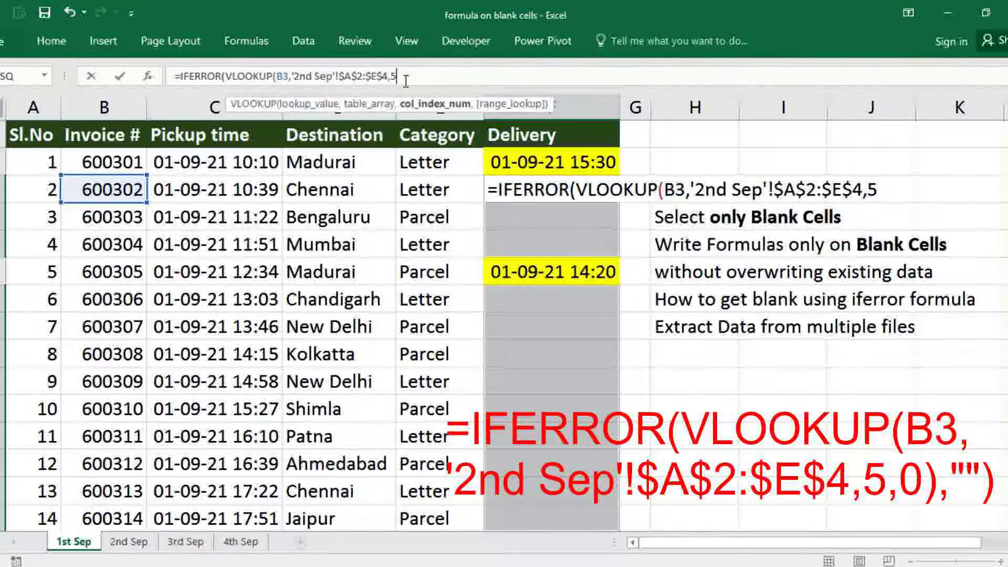
text(,)
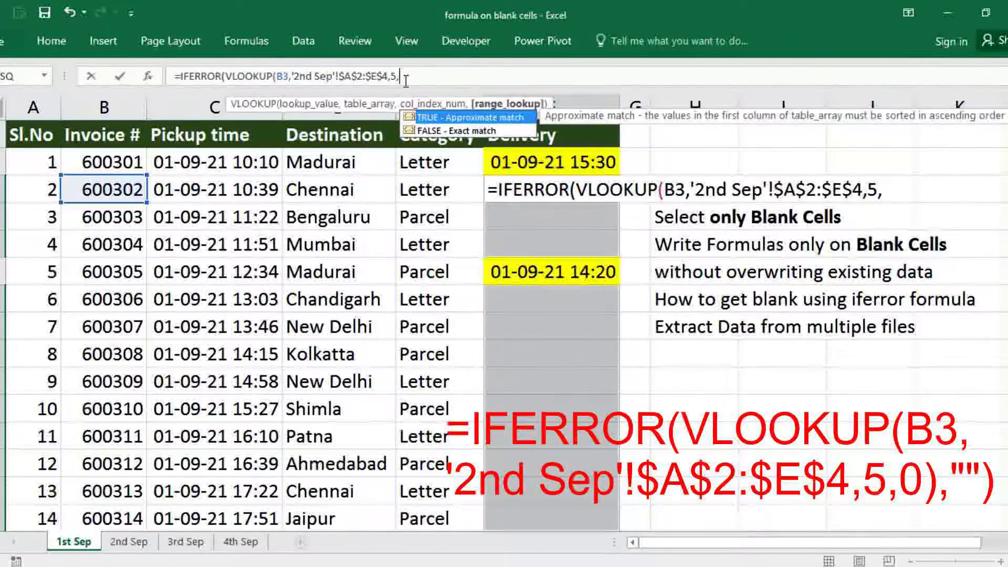
text(0))
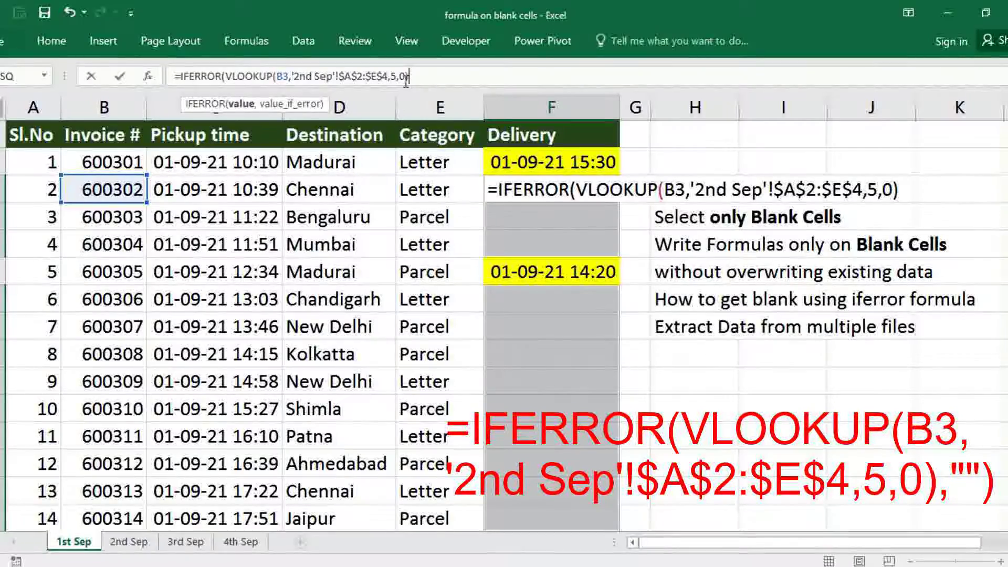
text(,)
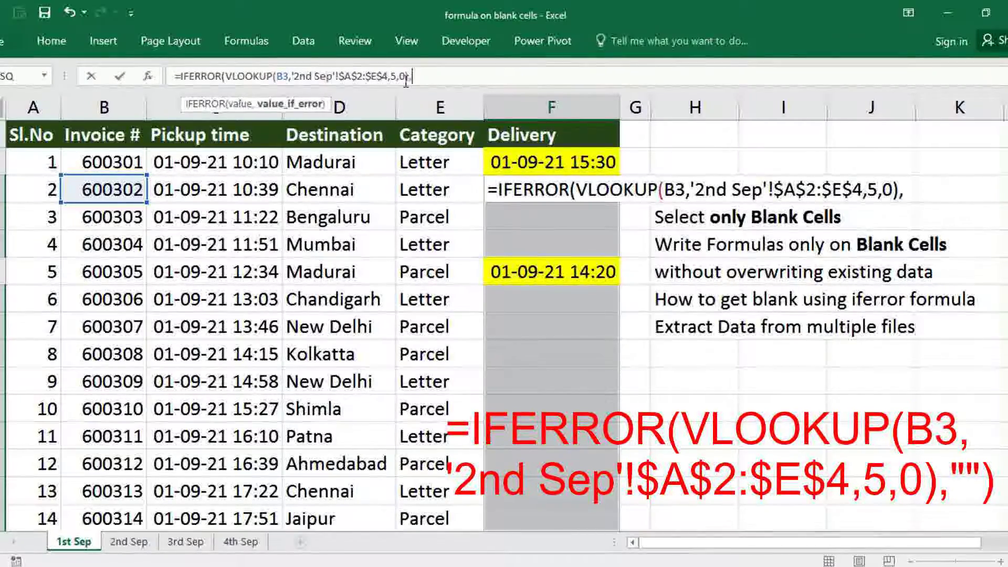
text(""))
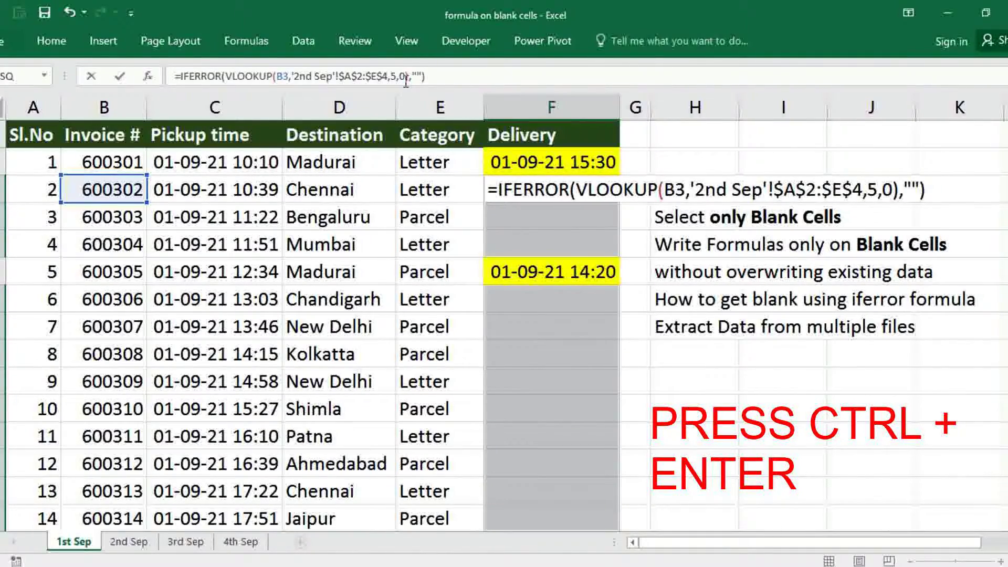
Fill all selected blanks with the 2nd Sep lookup and check the results against that sheet
key(ctrl+Return)
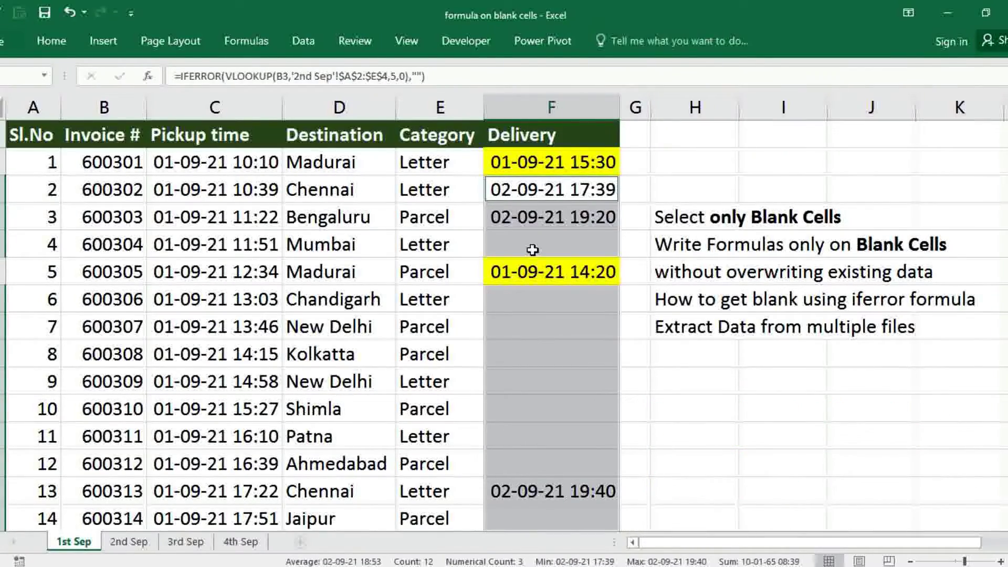
click(122, 543)
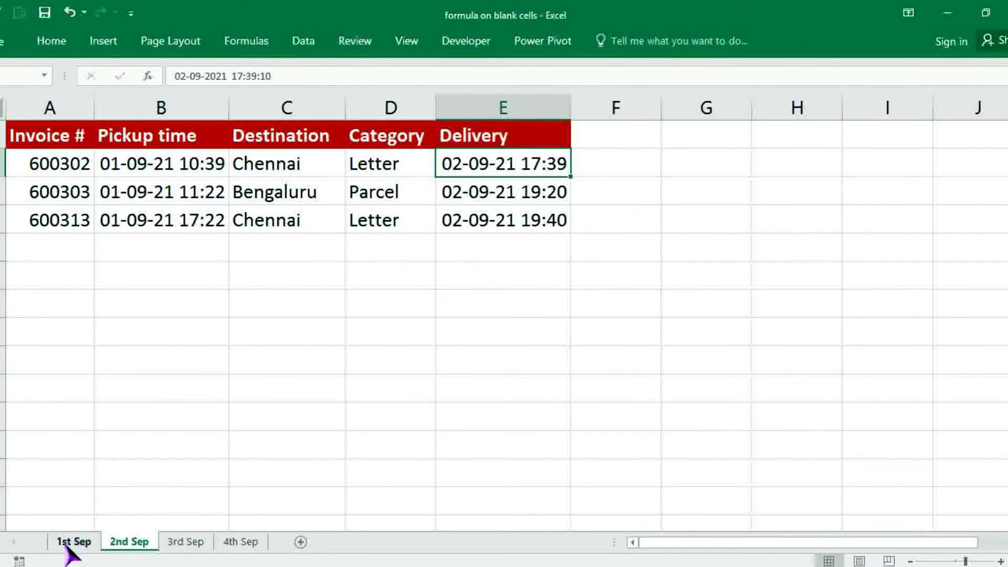
click(70, 544)
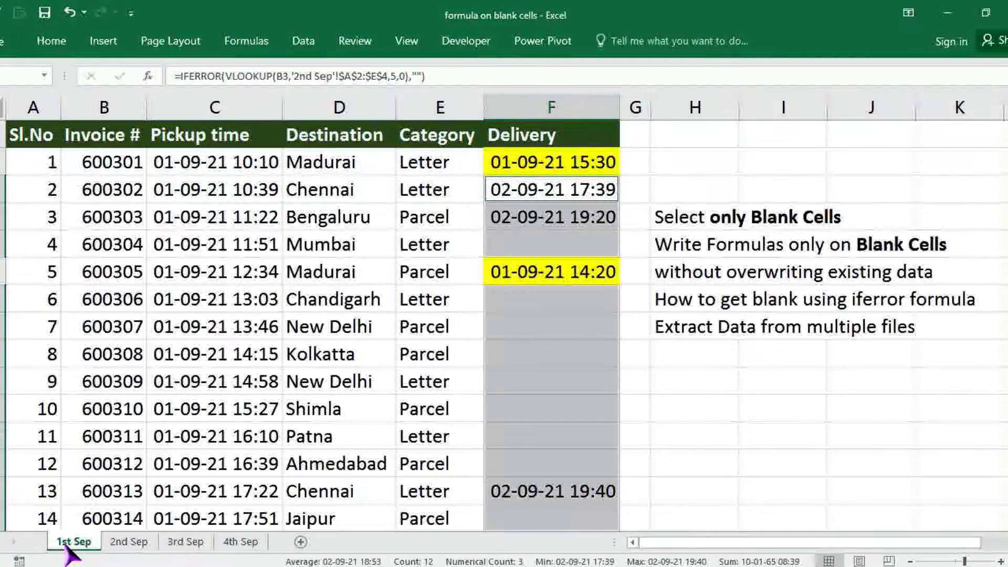
click(536, 380)
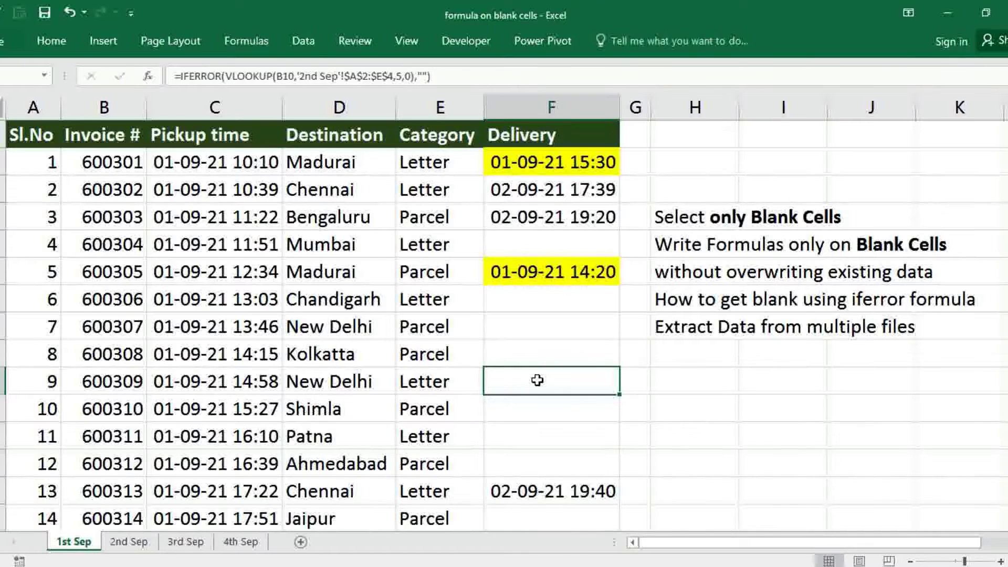
key(Up)
key(Up)
key(Up)
key(Up)
key(Up)
key(Up)
key(Up)
key(Up)
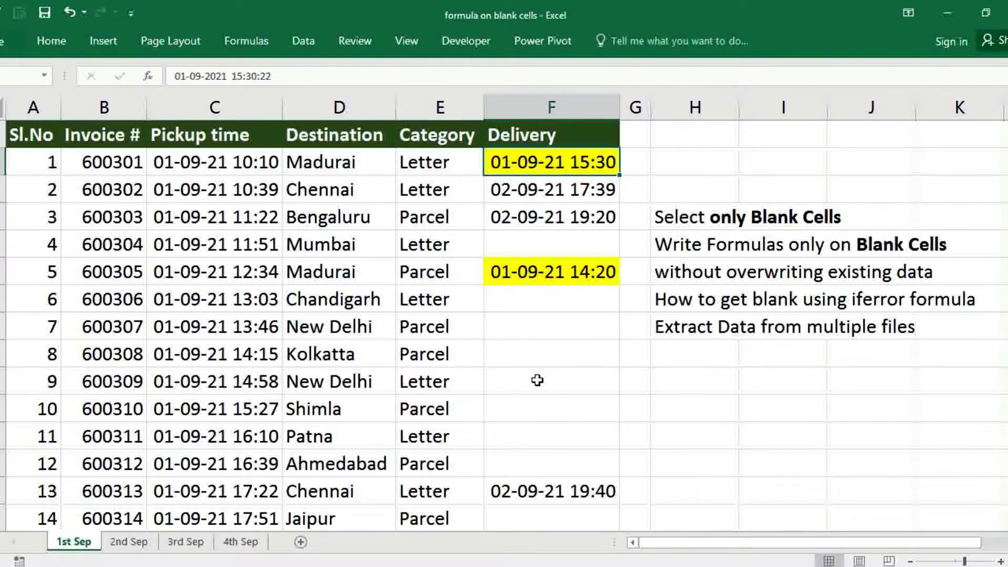
key(Down)
key(Down)
key(Down)
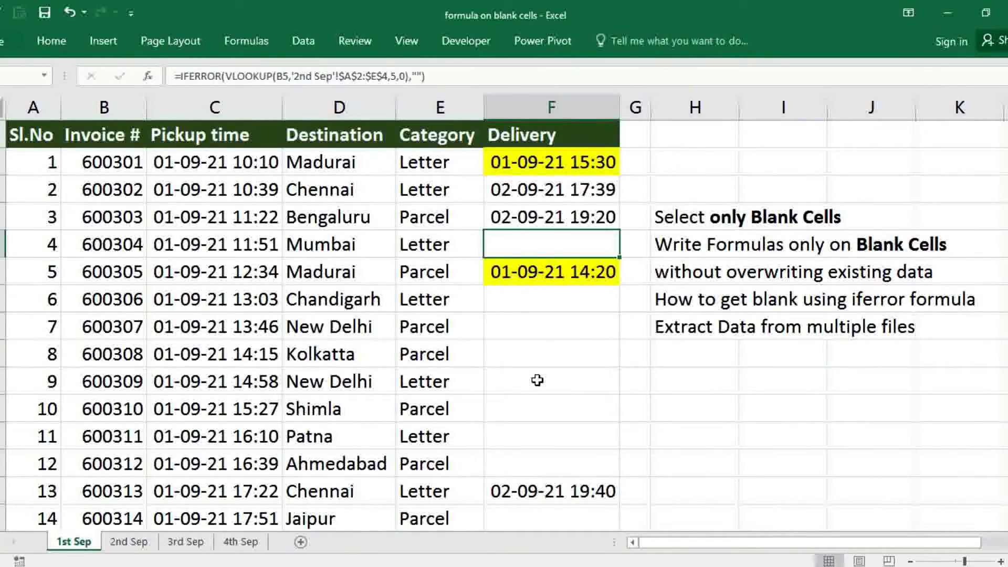
key(Up)
key(Up)
key(Up)
key(Up)
key(shift+Down)
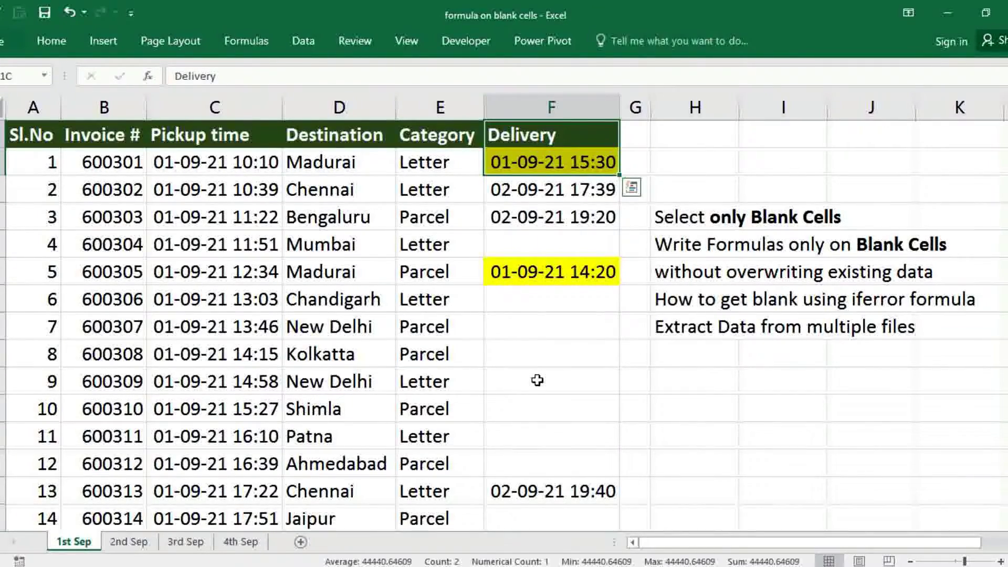
Turn on Data filters and filter the Delivery column to show only (Blanks)
key(ctrl+shift+Down)
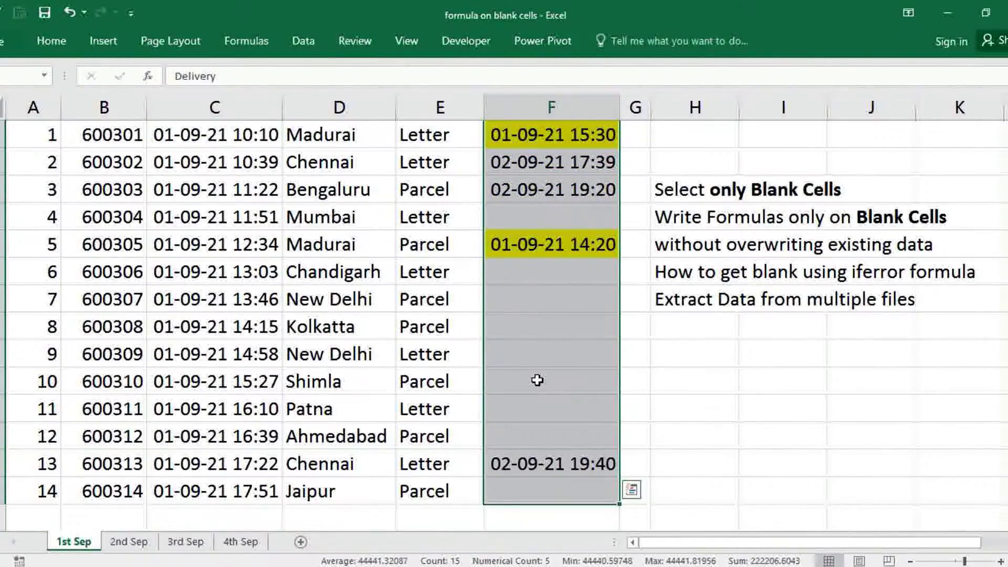
click(306, 42)
click(385, 84)
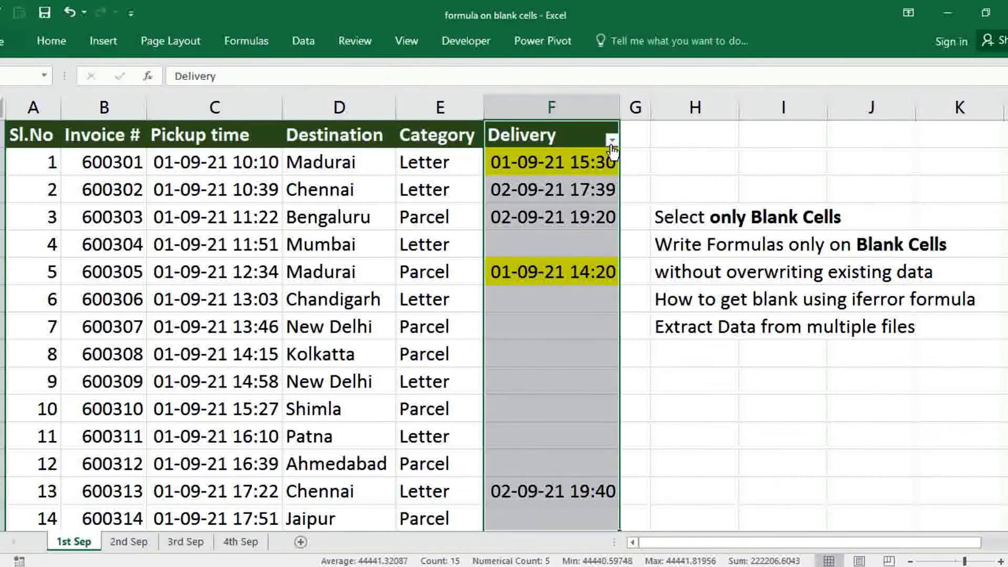
click(611, 141)
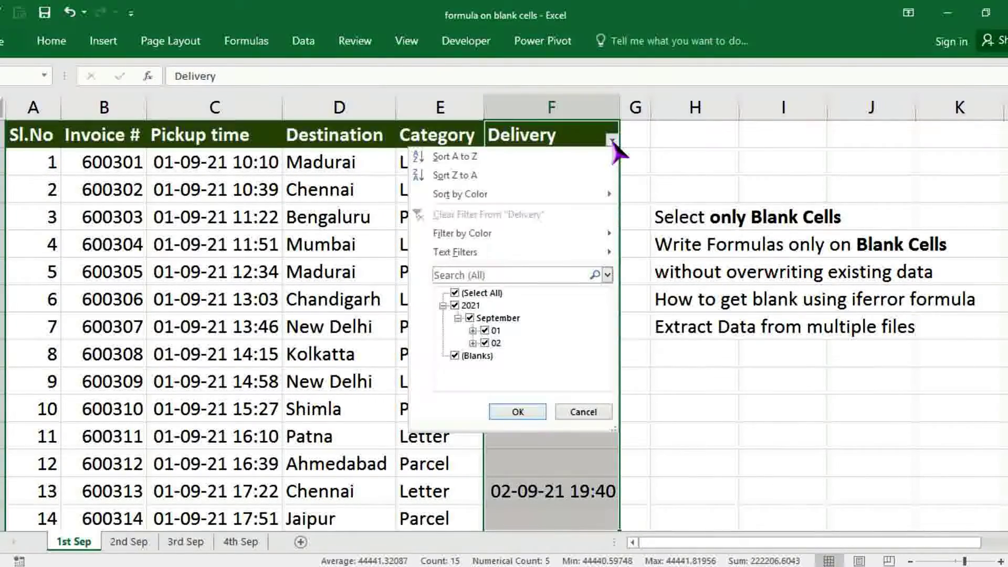
click(455, 293)
click(464, 355)
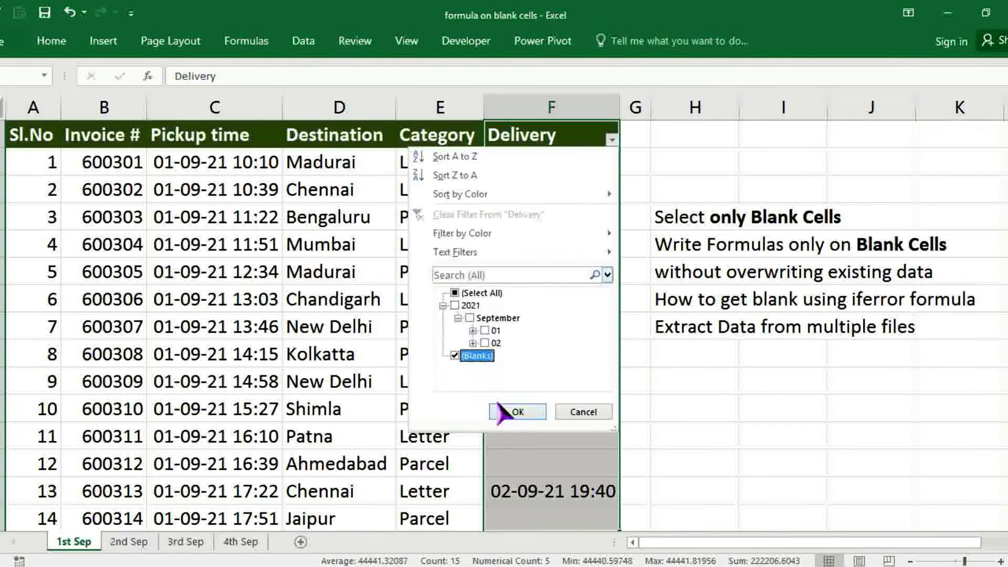
click(518, 412)
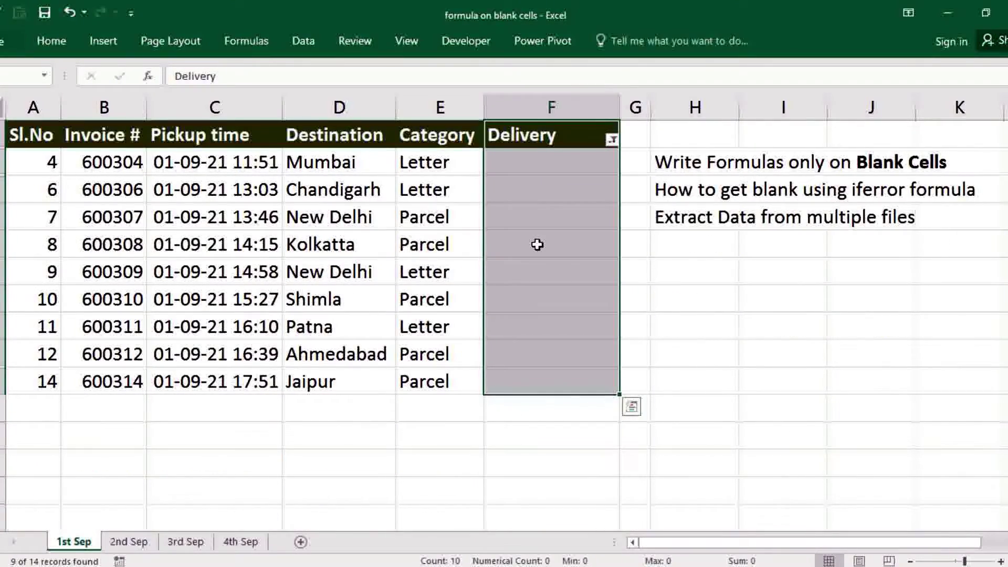
Select the Delivery cells from the first blank to the last visible row, visible cells only
click(540, 167)
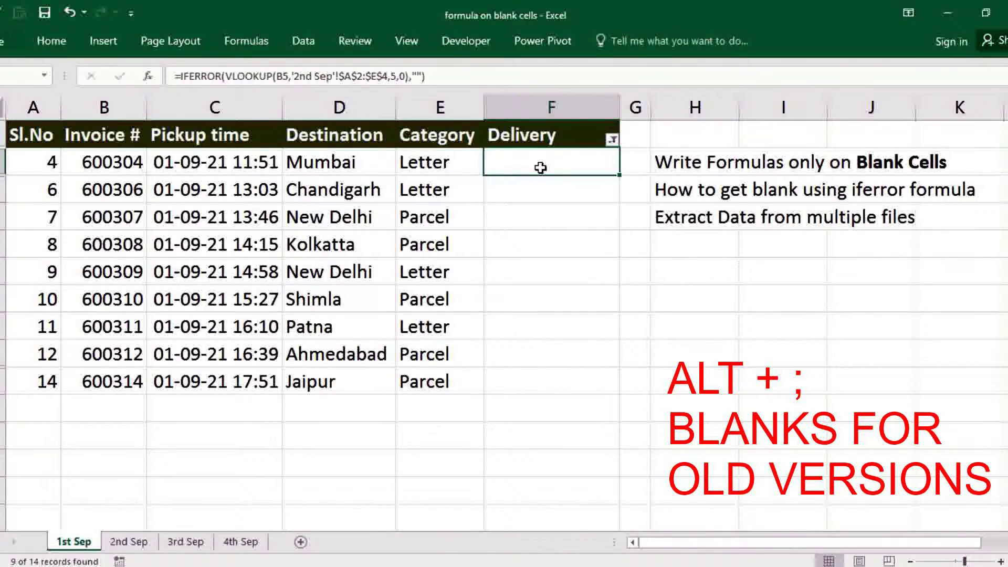
key(shift+Down)
key(shift+Down)
key(shift+Down)
key(shift+Down)
key(shift+Down)
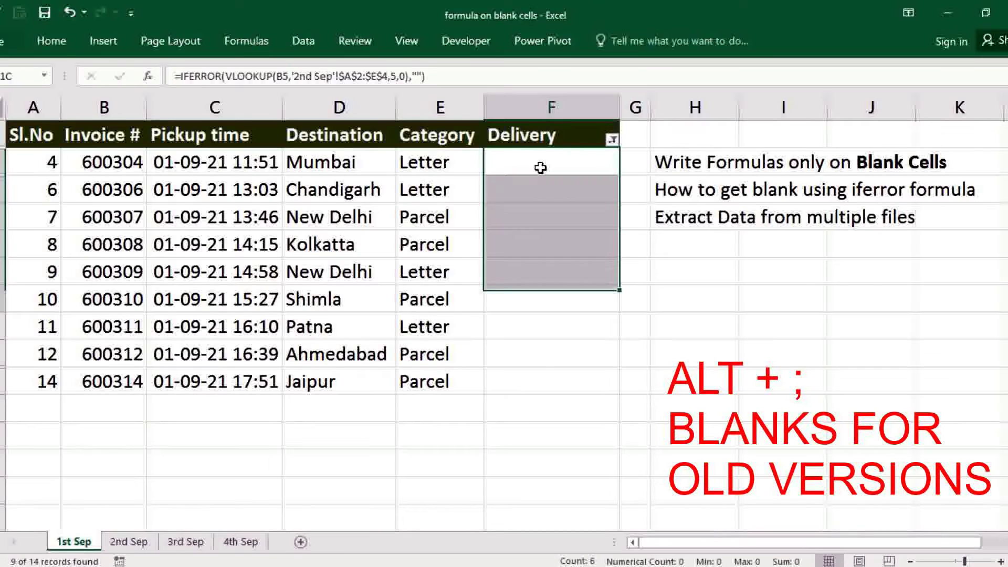
key(shift+Down)
key(shift+Down)
key(shift+Down)
key(shift+Down)
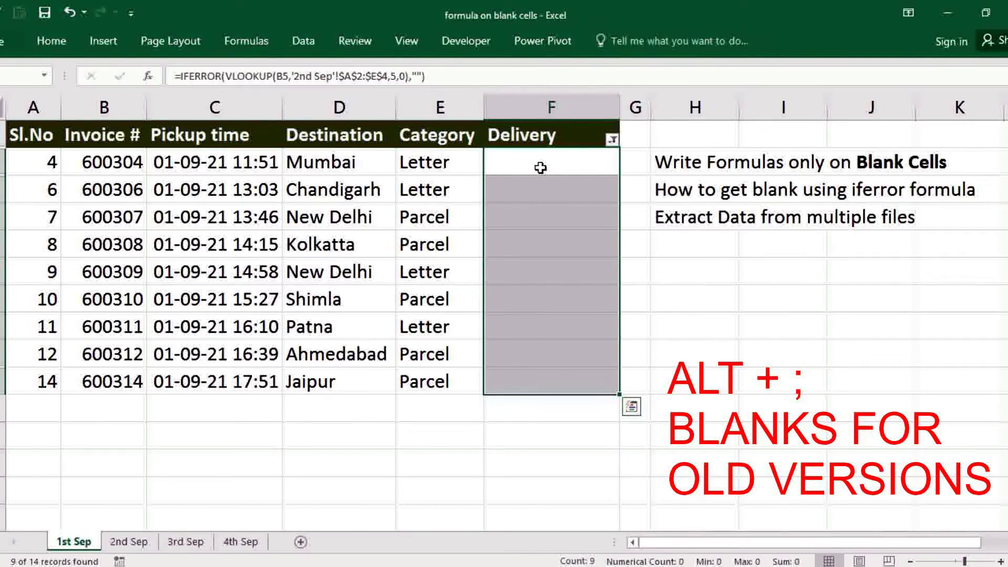
key(alt+semicolon)
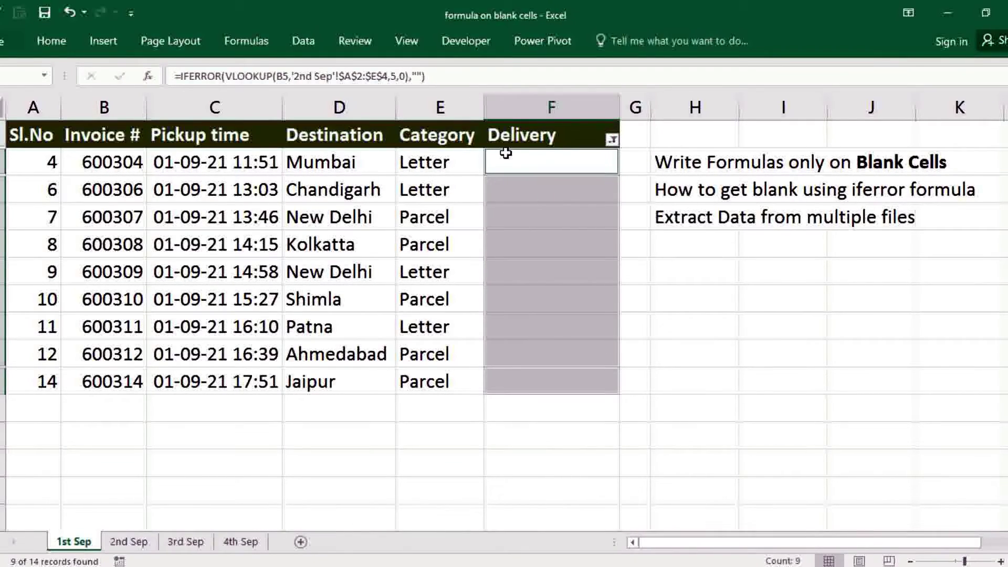
Fill the selected blanks with =IFERROR(VLOOKUP(B5,'3rd Sep'!$A$2:$E$5,5,0),"")
text(=IFERROR(VLOOKUP(B5,)
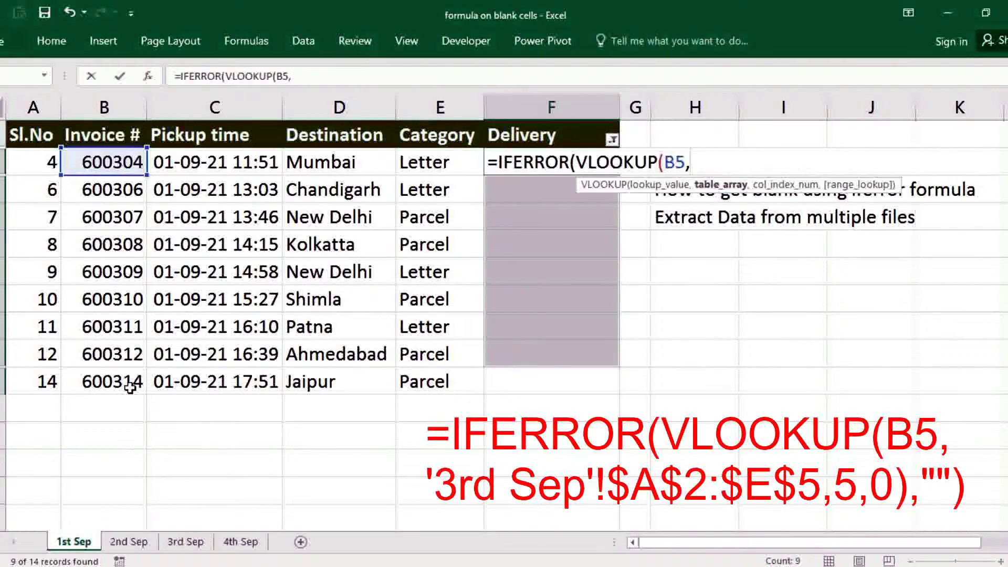
click(183, 541)
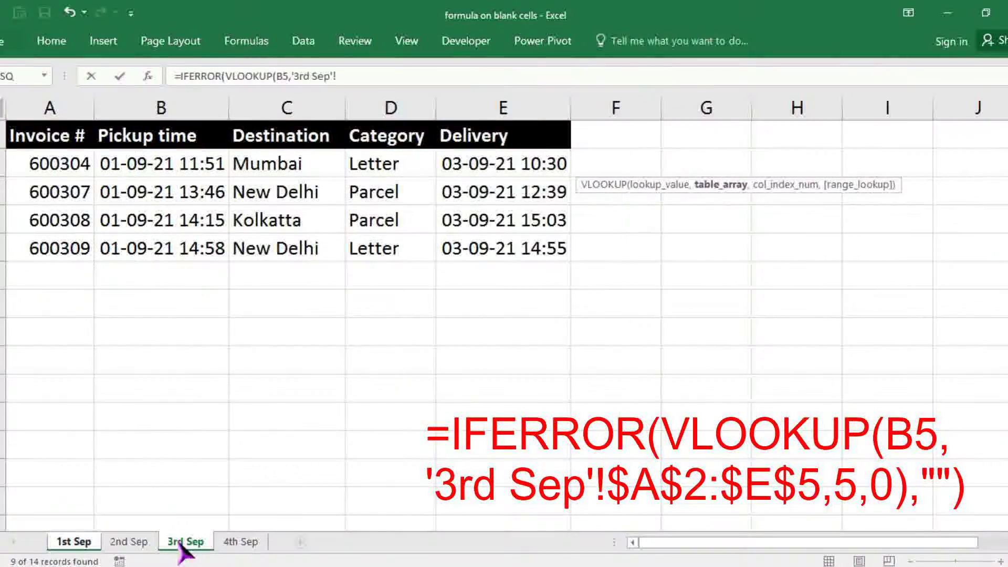
drag(56, 164, 502, 251)
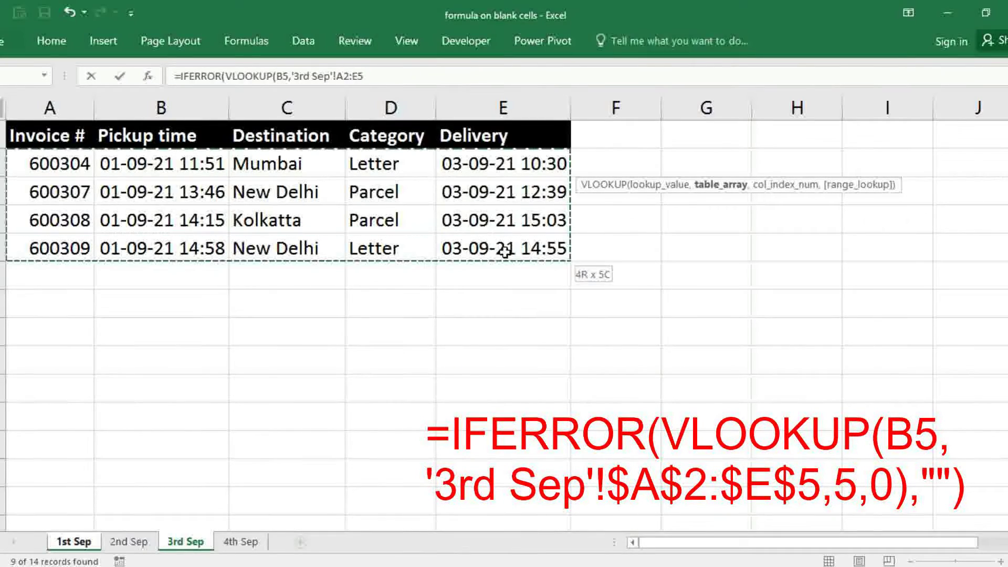
key(F4)
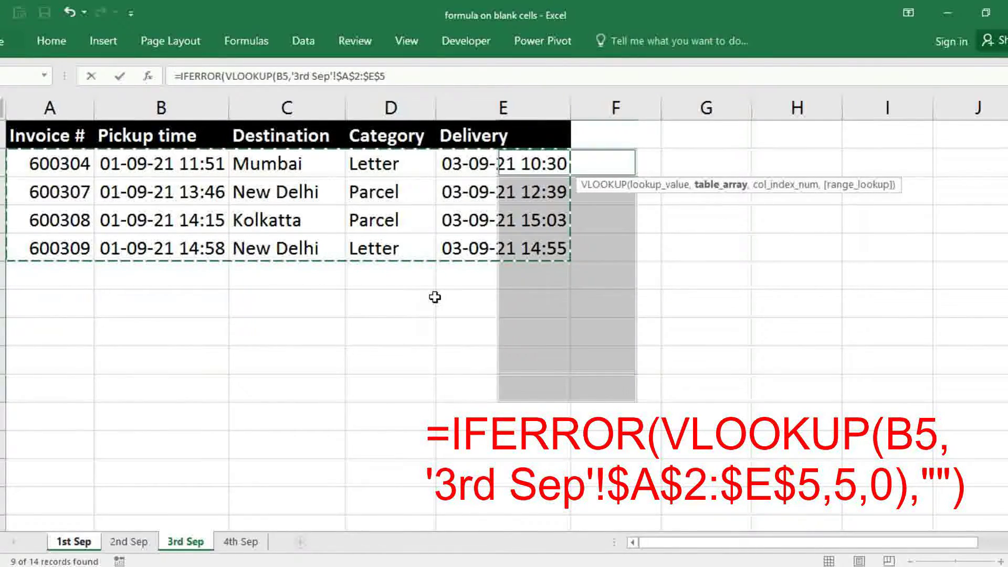
text(,)
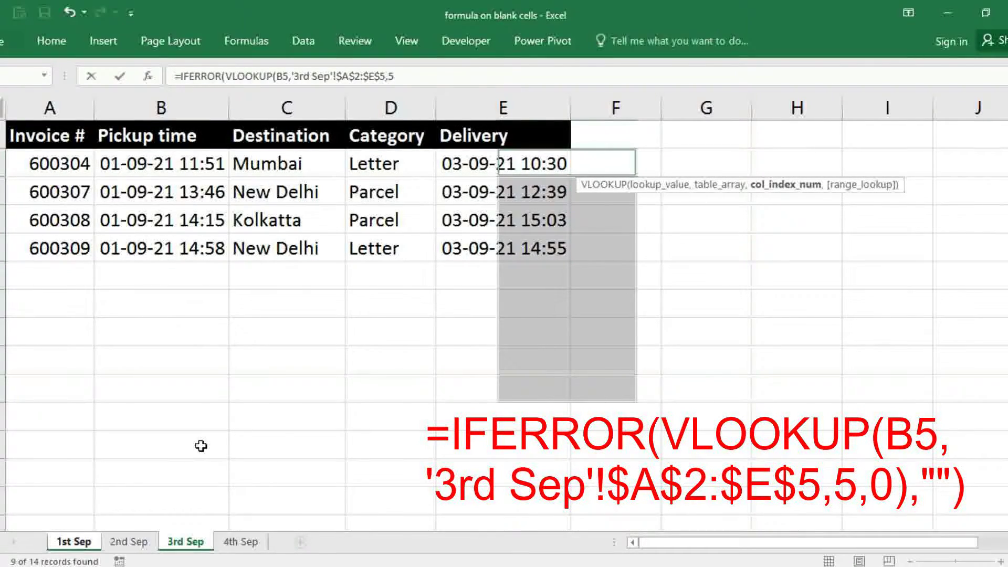
text(5,)
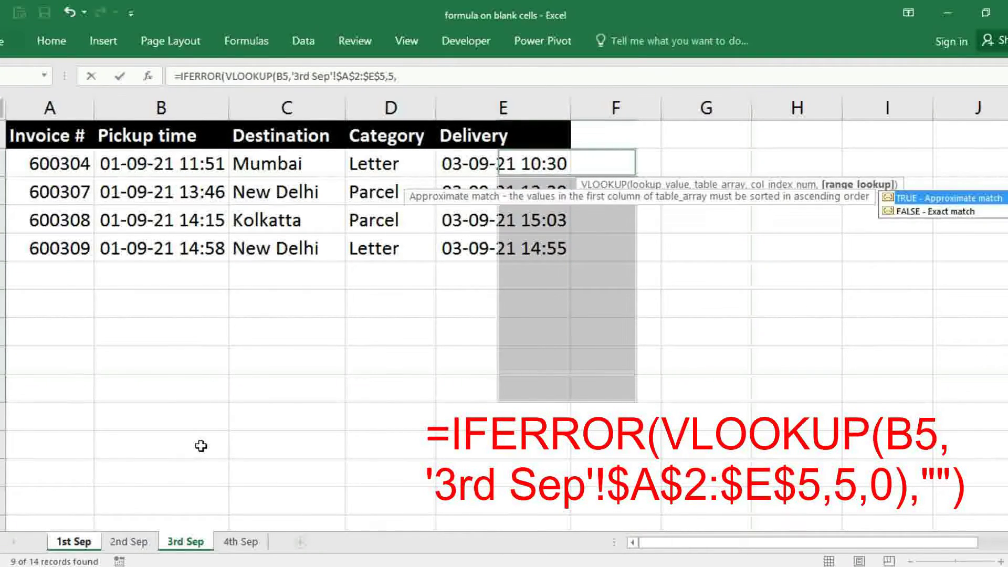
text(0),)
click(73, 541)
key(BackSpace)
key(BackSpace)
key(BackSpace)
key(BackSpace)
key(BackSpace)
key(BackSpace)
key(BackSpace)
key(BackSpace)
key(BackSpace)
key(BackSpace)
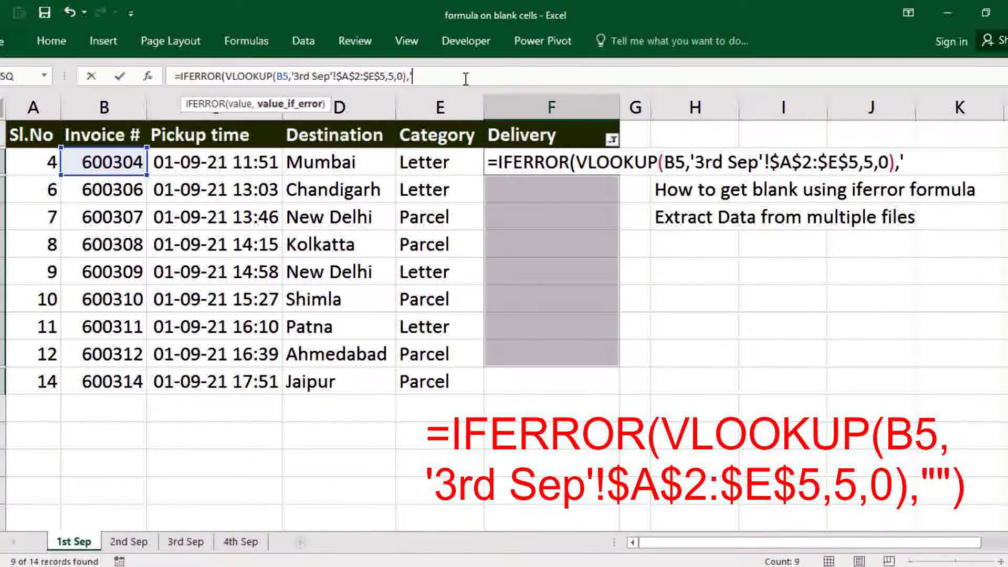
text("")
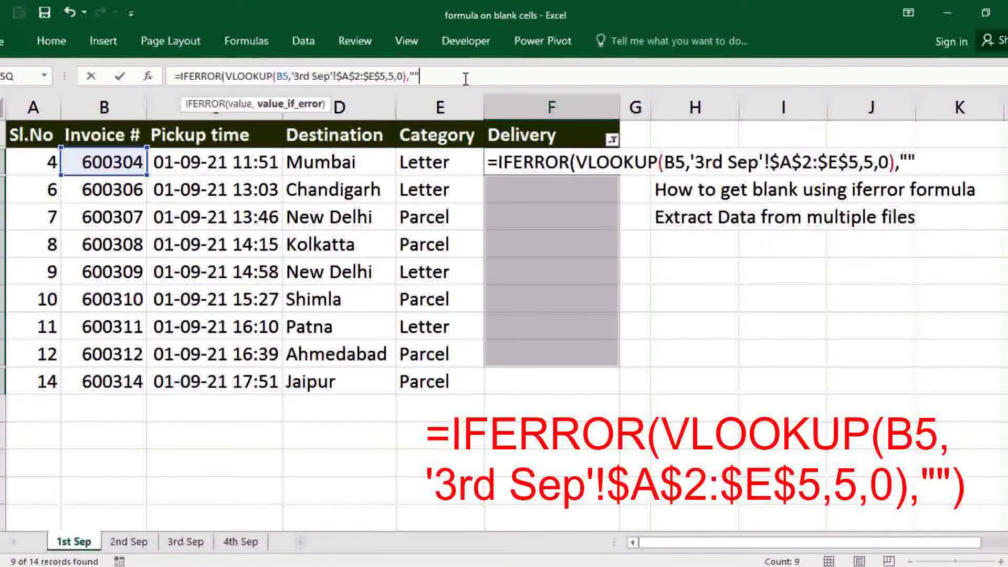
text())
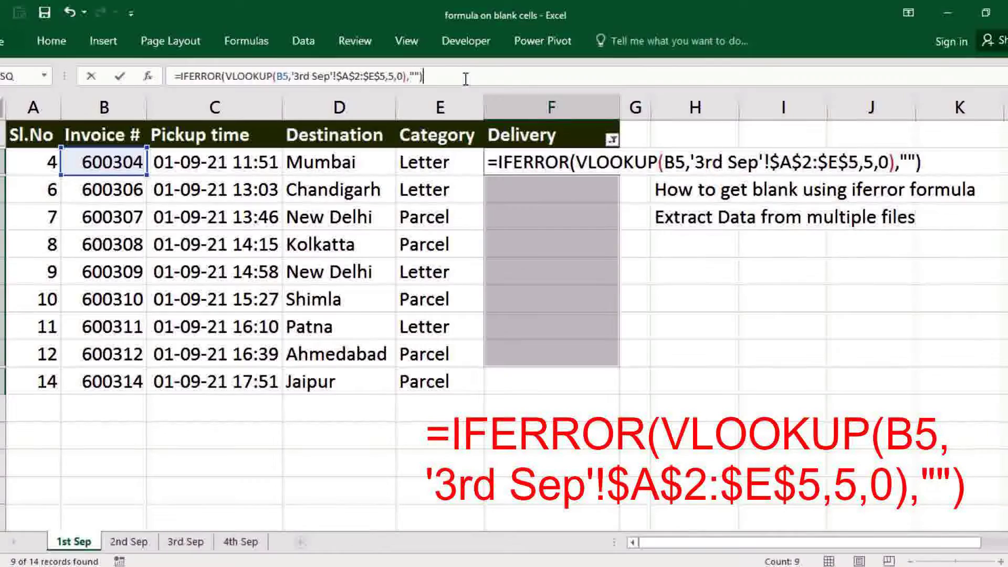
key(ctrl+Return)
click(551, 381)
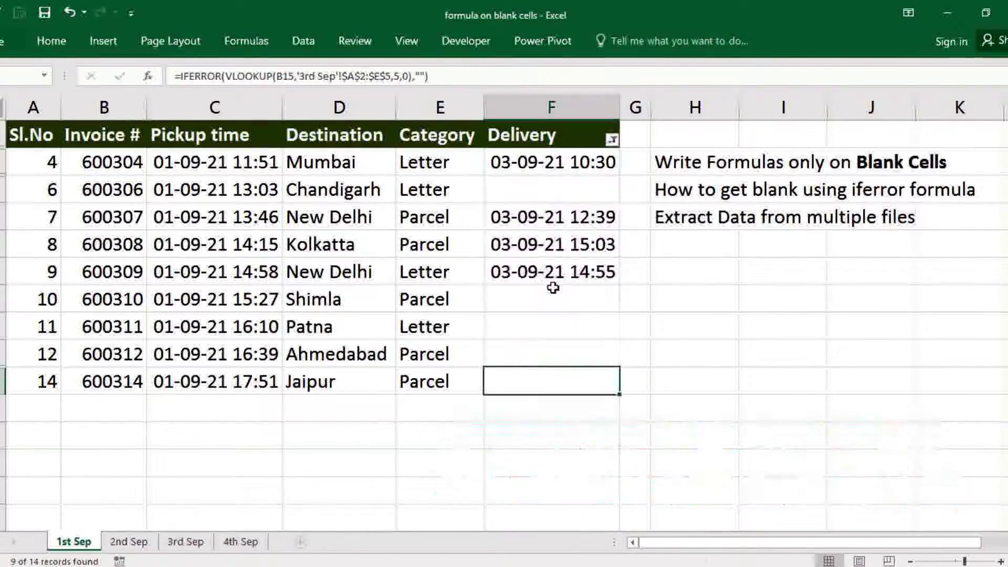
Reapply the Delivery filter with only (Blanks) checked
click(612, 139)
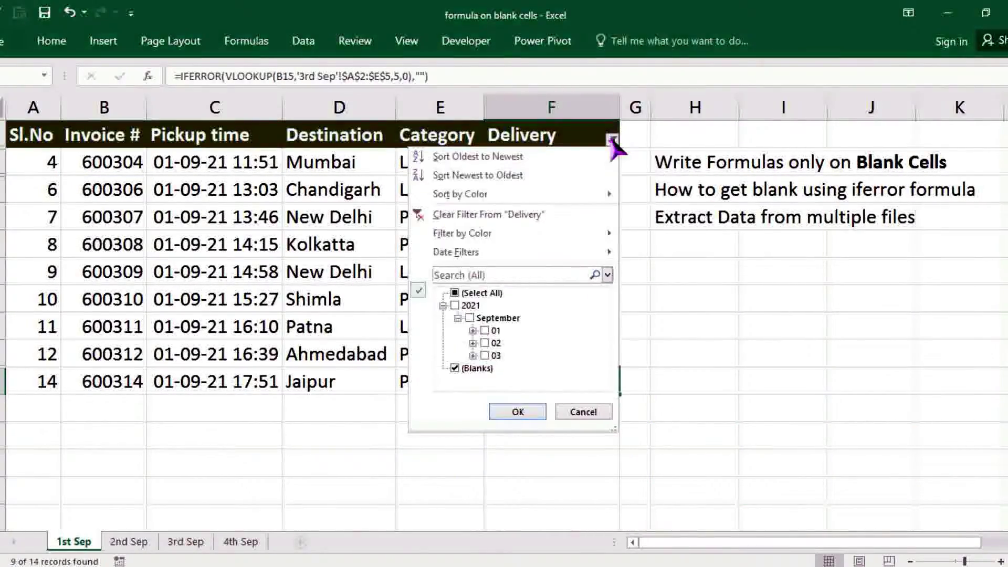
click(470, 369)
click(468, 369)
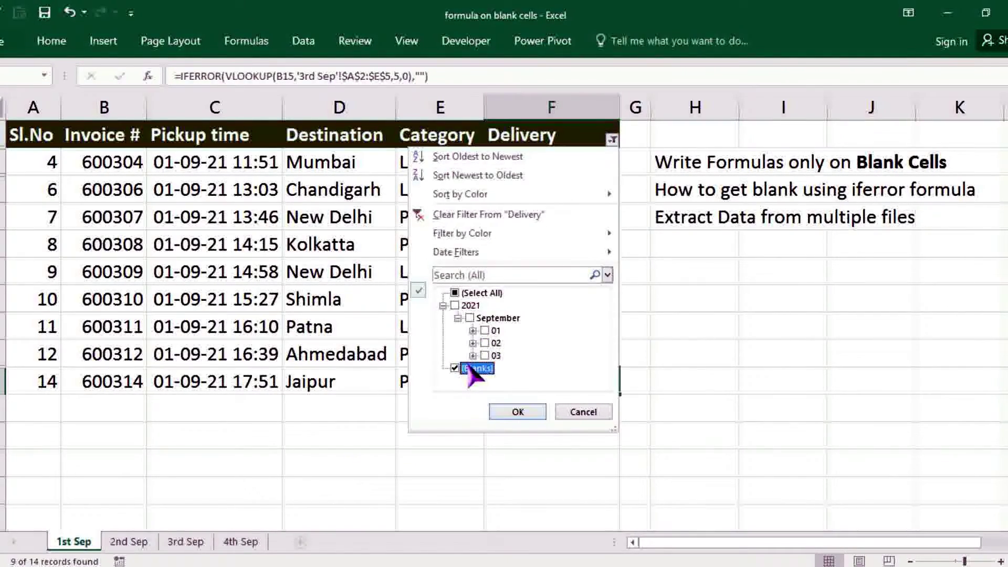
click(517, 412)
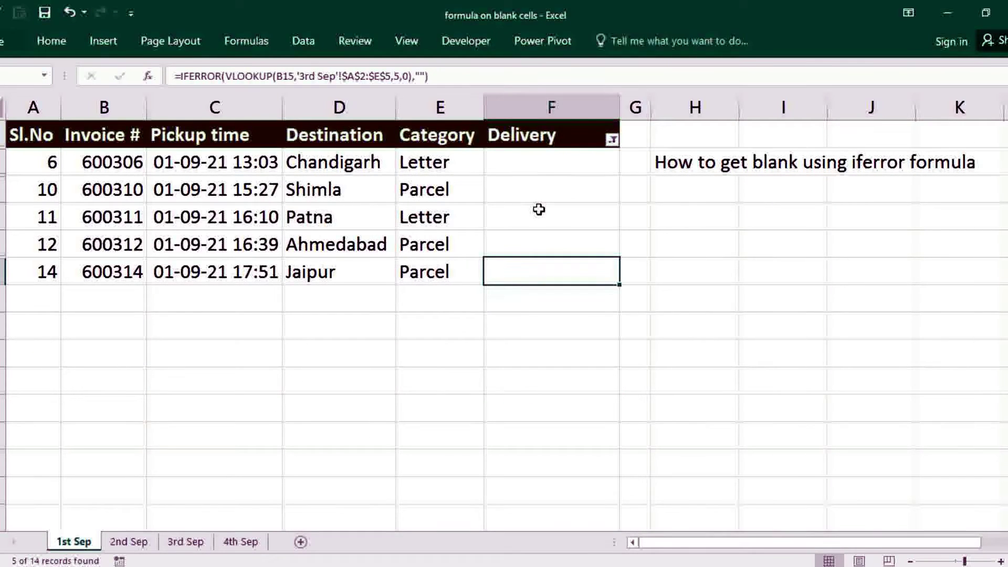
Select the remaining visible blank Delivery cells from F7 and begin =IFERROR(VLOOKUP(B7,
click(542, 170)
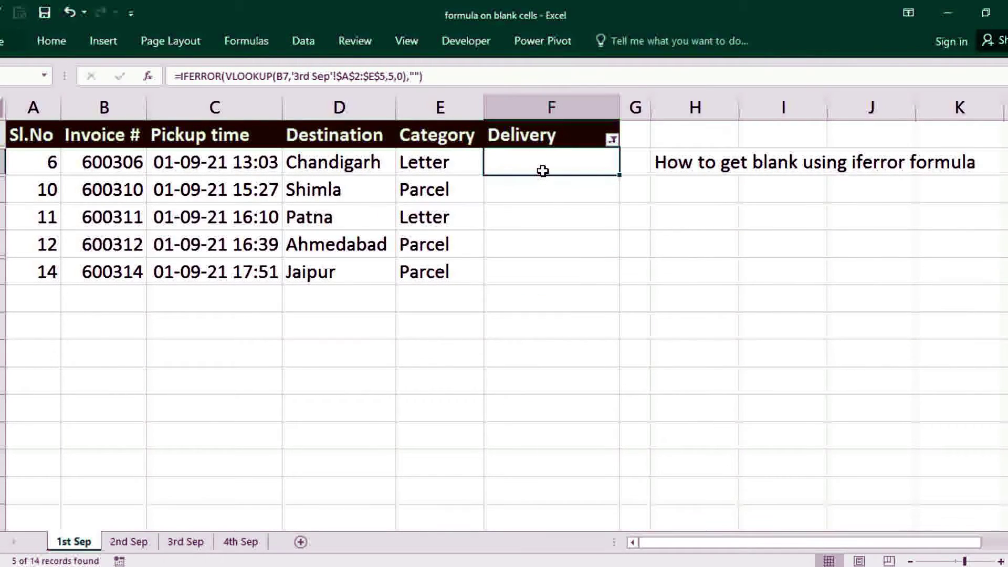
key(shift+Down)
key(shift+Down)
key(shift+Down)
key(shift+Down)
key(ctrl+v)
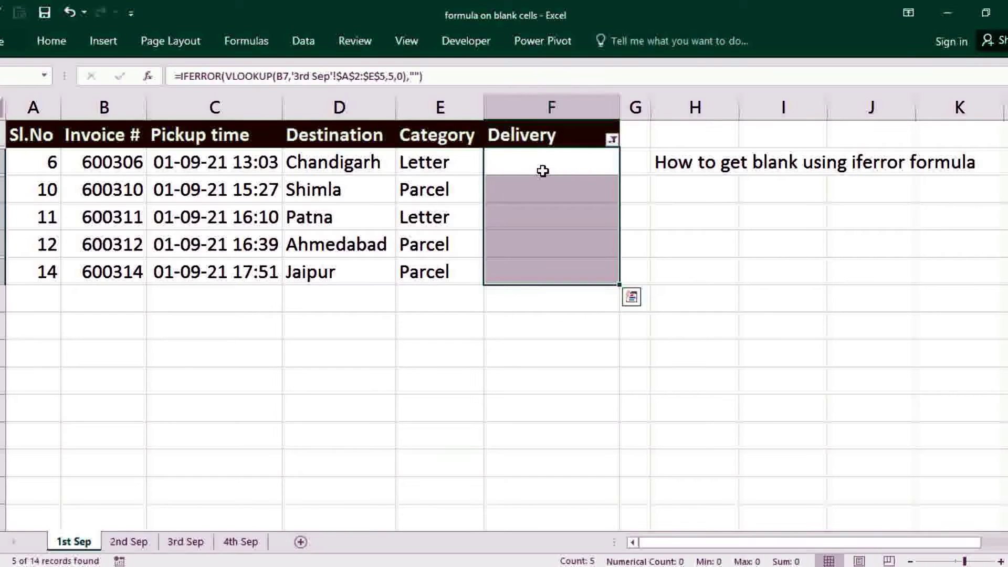
key(alt)
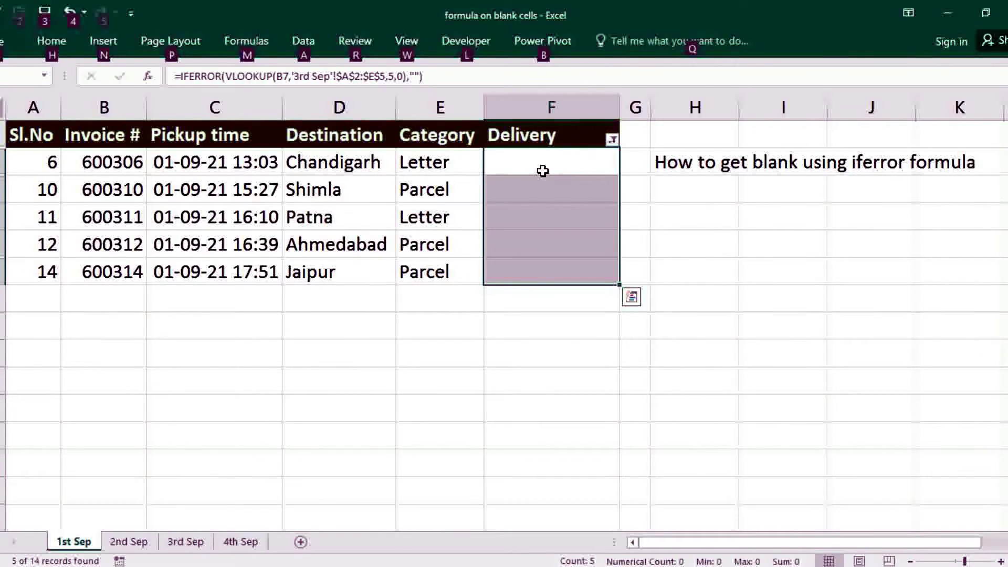
key(Escape)
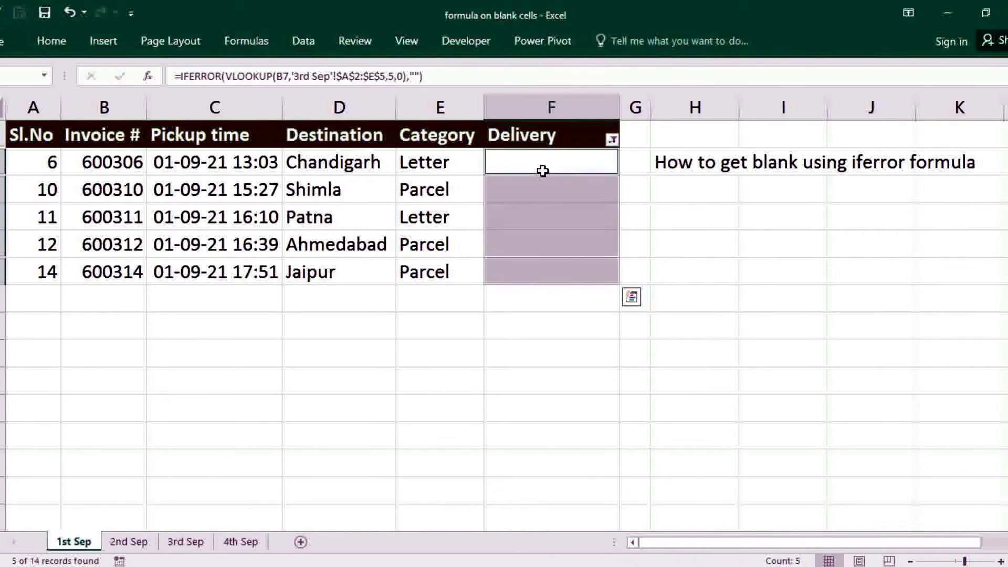
key(shift+Up)
text(=IFERROR(VLOOKUP(B7,)
Complete the formula as =IFERROR(VLOOKUP(B7,'4th Sep'!$A$2:$E$6,5,0),"") with the range locked
click(237, 542)
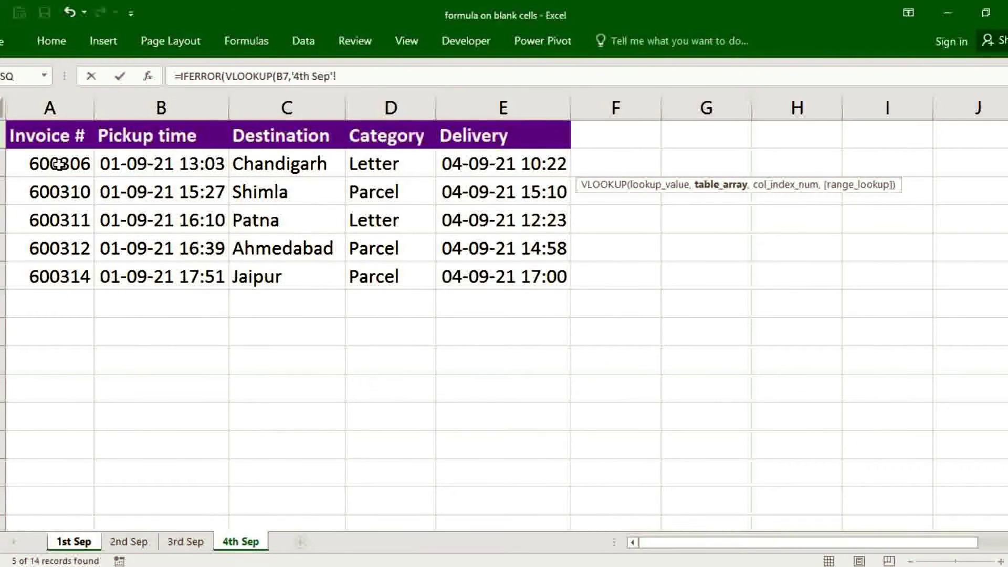
drag(59, 164, 467, 281)
key(F4)
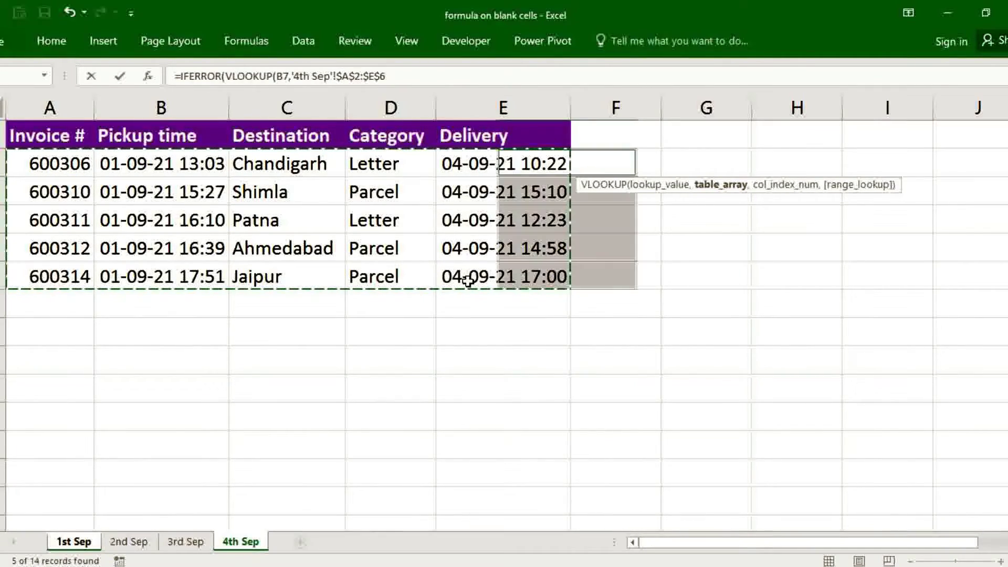
text(,)
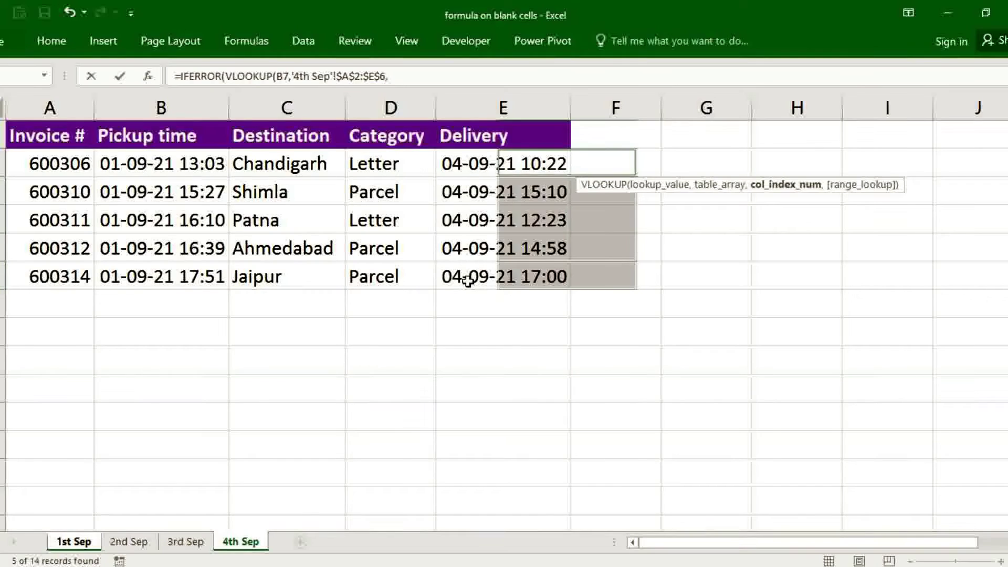
text(5,0))
text(,"")
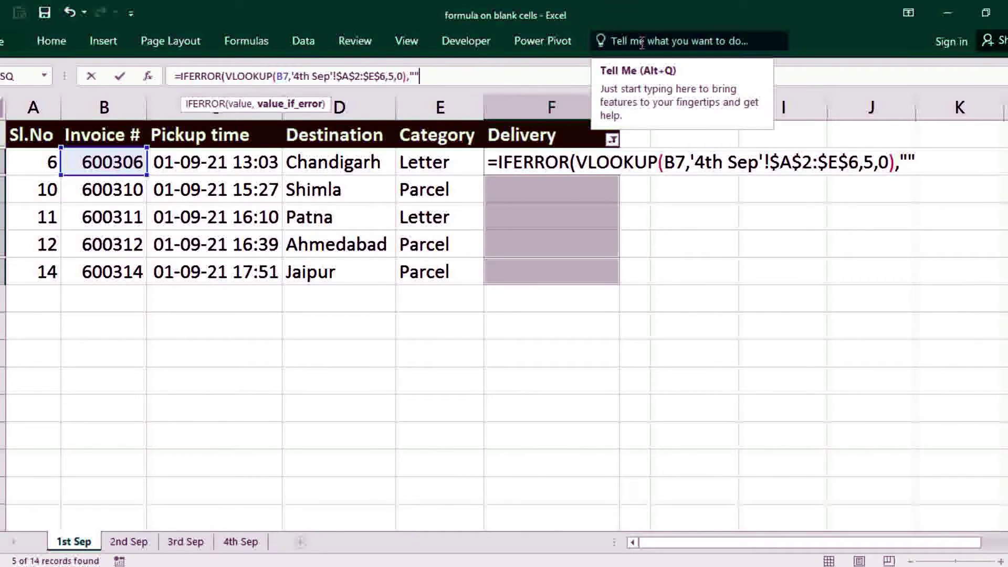
text())
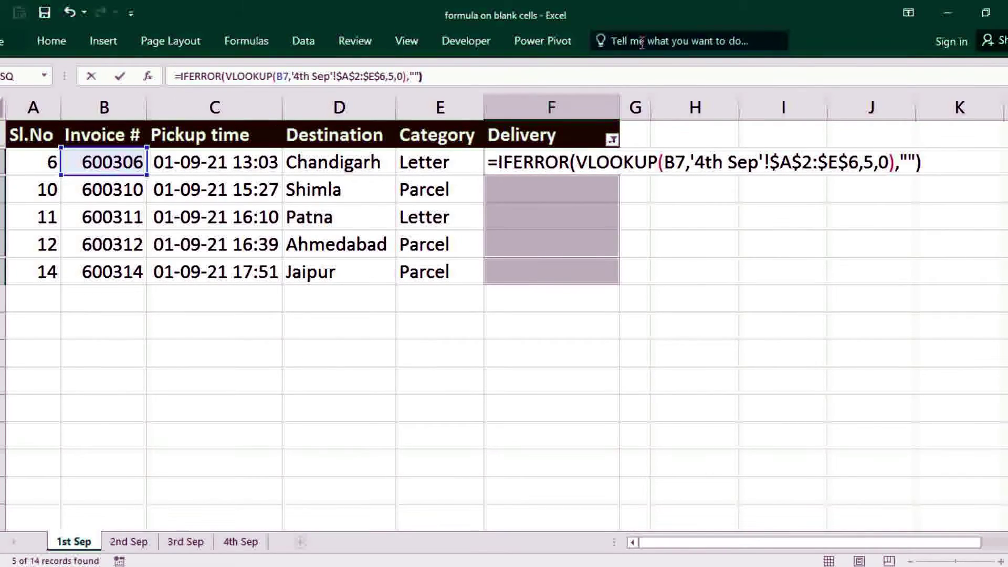